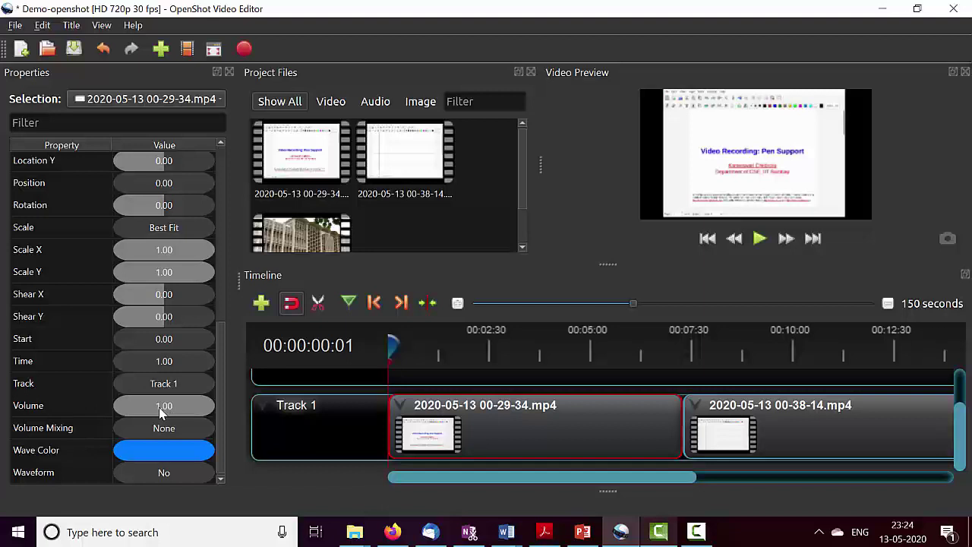
click(160, 411)
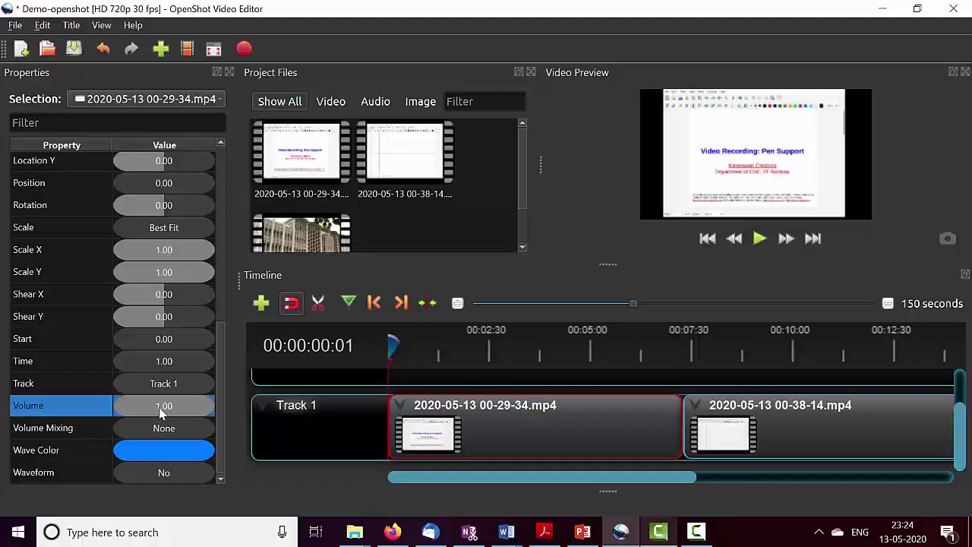
double_click(160, 411)
text(5.)
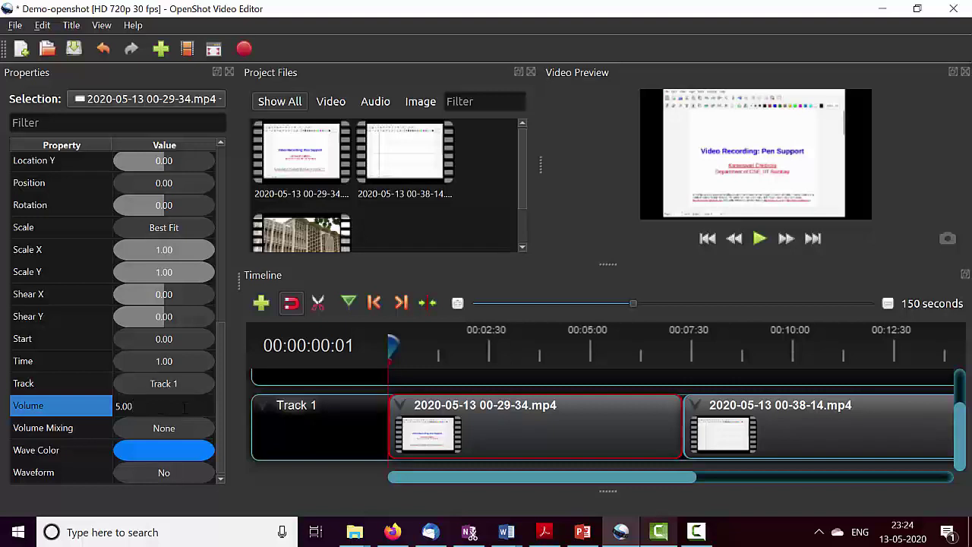
text(00)
key(Return)
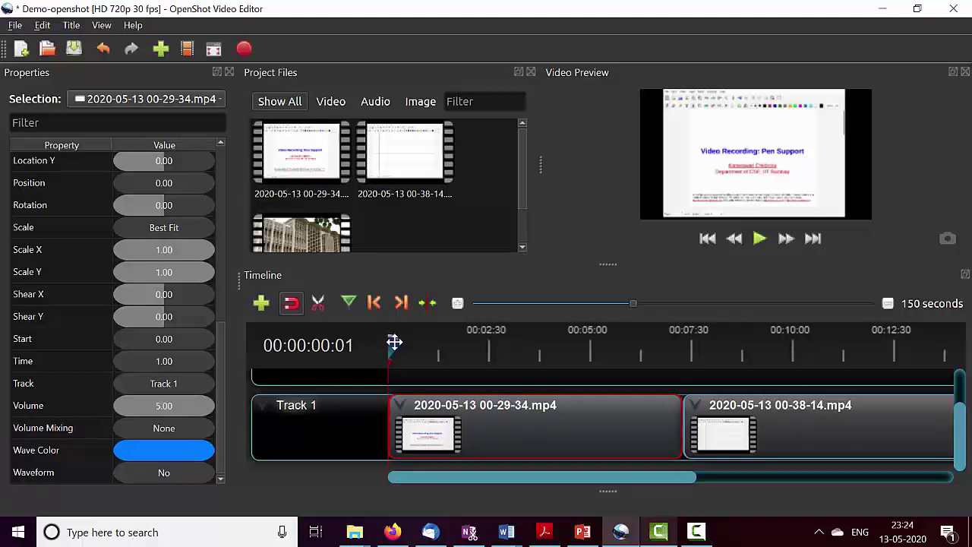
drag(393, 342, 662, 357)
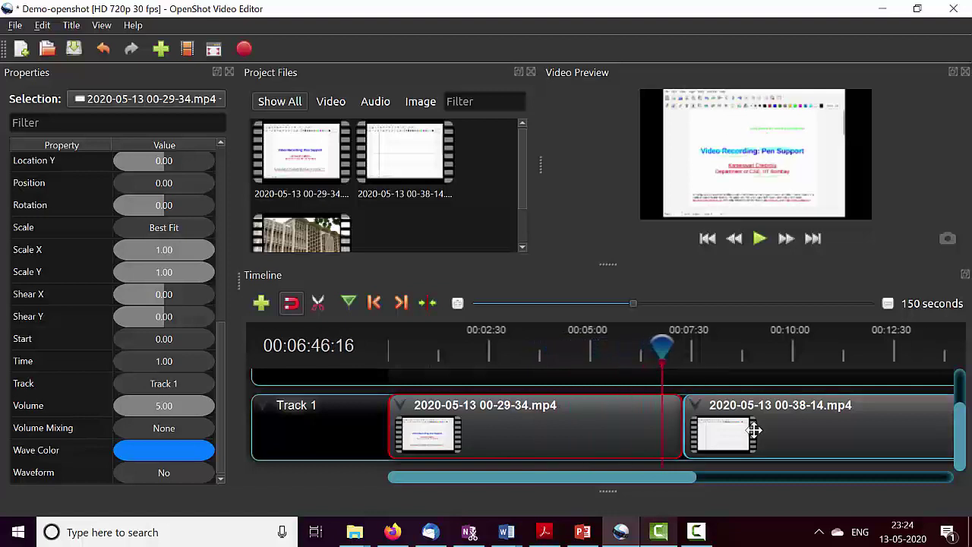
click(759, 434)
right_click(760, 434)
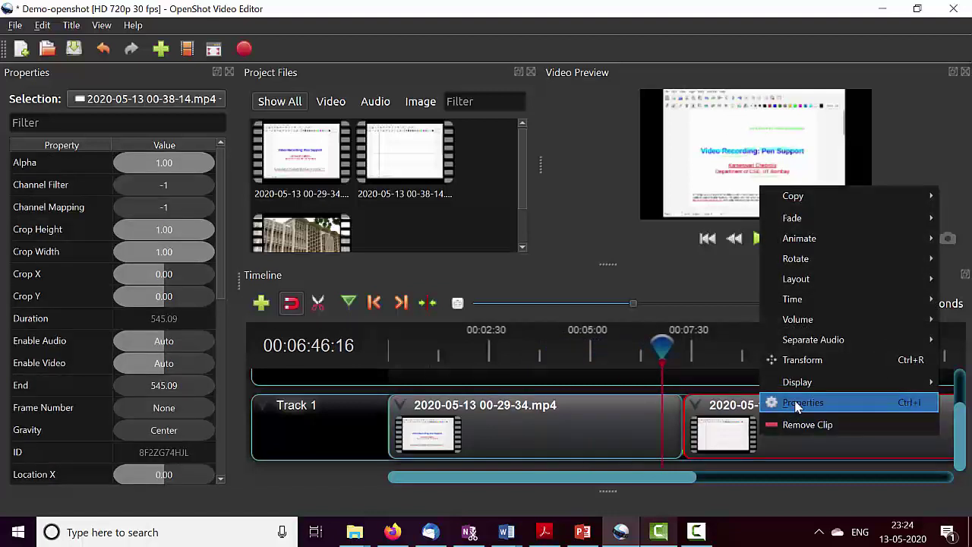
click(794, 403)
drag(218, 273, 238, 495)
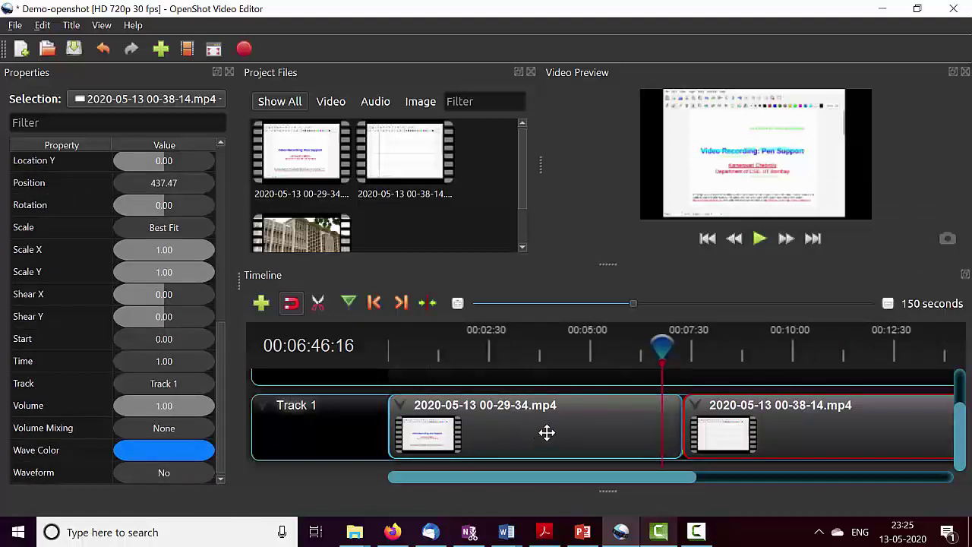
key(ctrl+s)
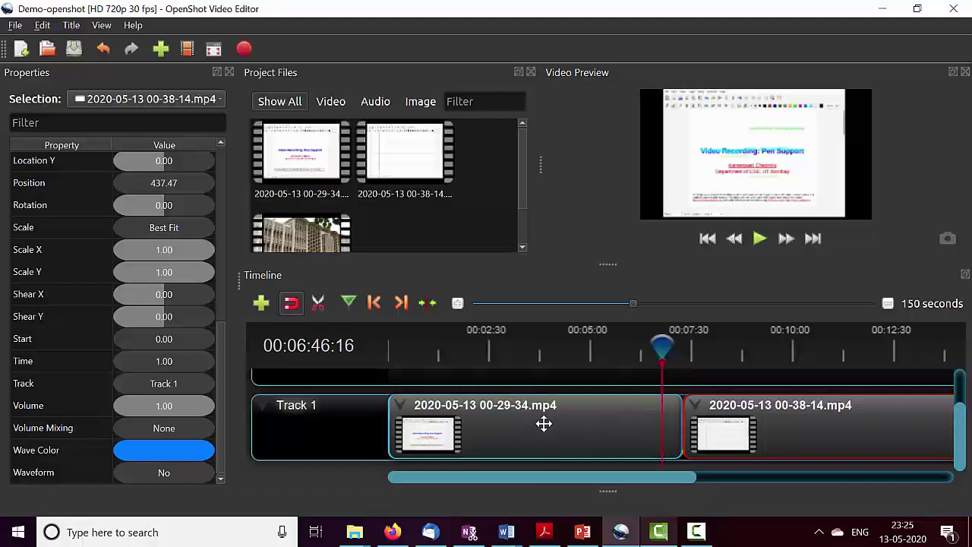
Select the first clip and preview it briefly from 00:04:07:16.
click(544, 424)
drag(647, 346, 554, 349)
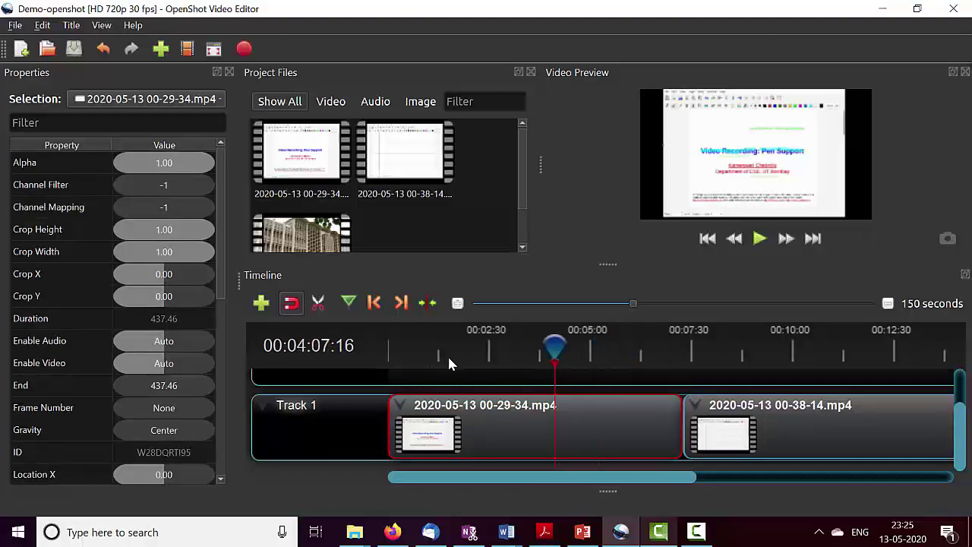
click(760, 238)
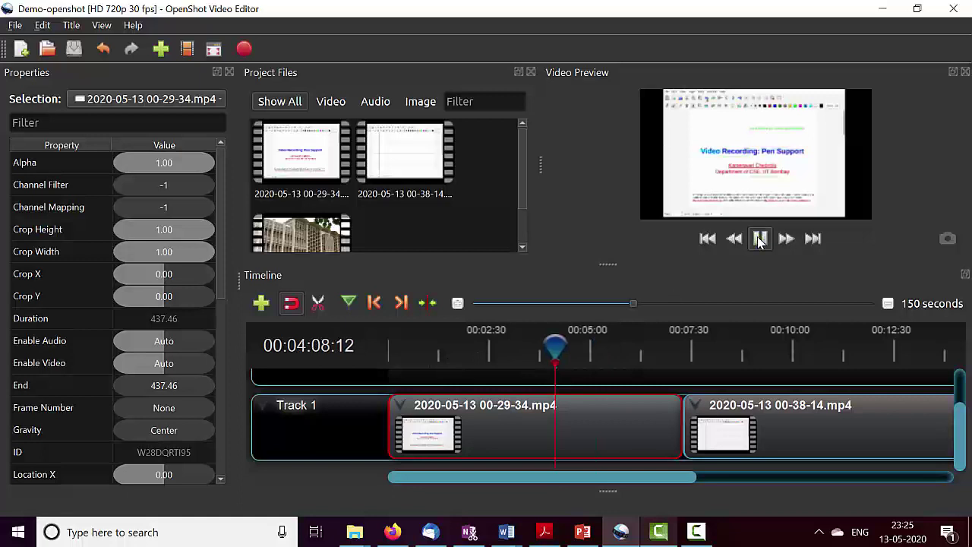
click(759, 239)
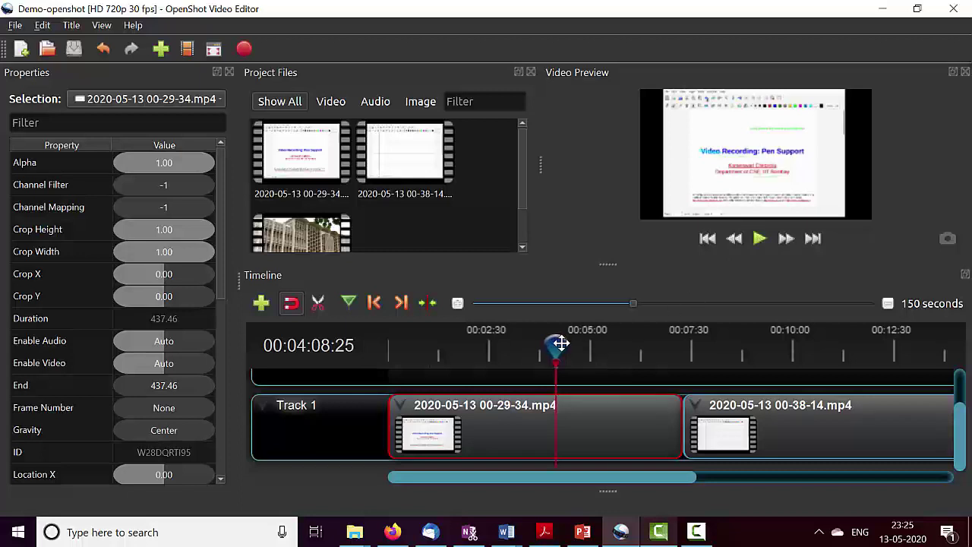
Select the second clip on Track 1 and place the playhead at its start, 00:07:17:15.
click(813, 414)
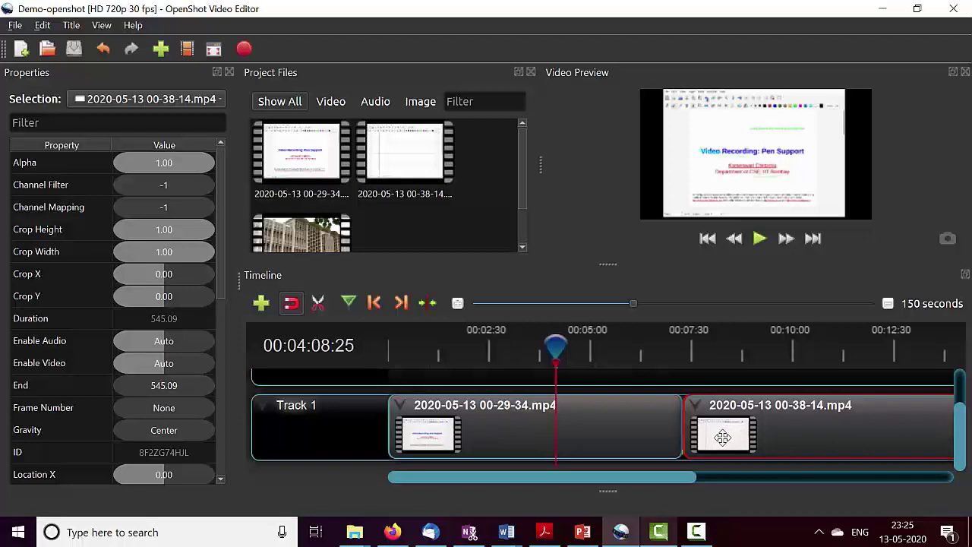
click(400, 304)
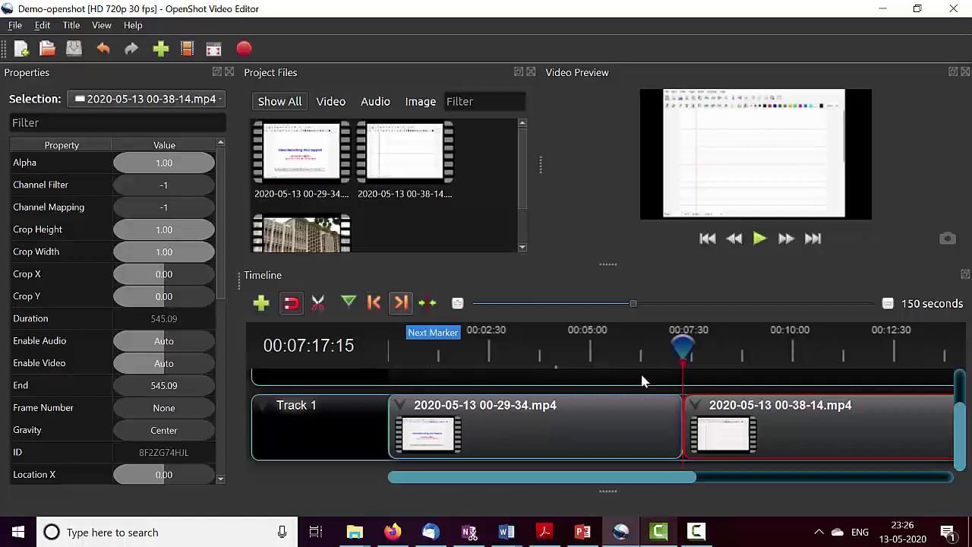
click(401, 303)
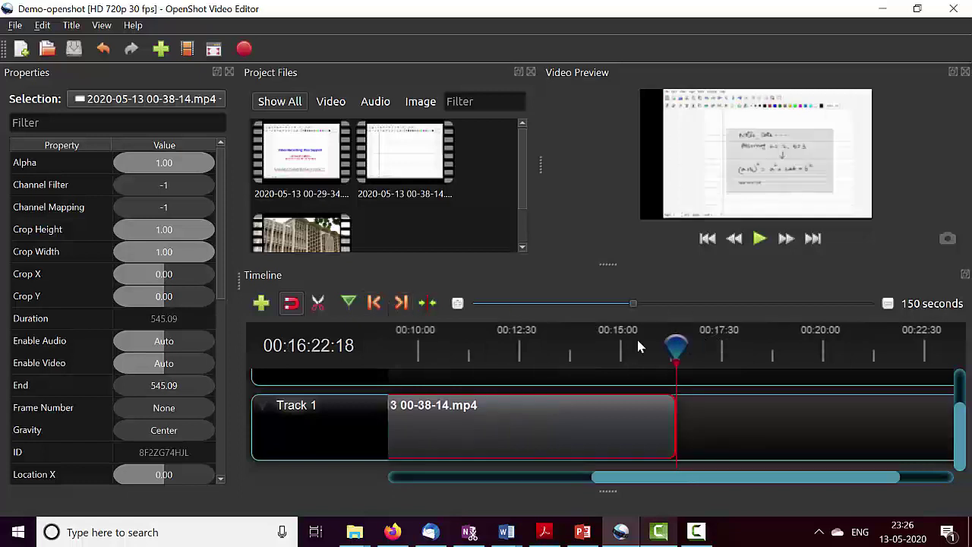
click(373, 303)
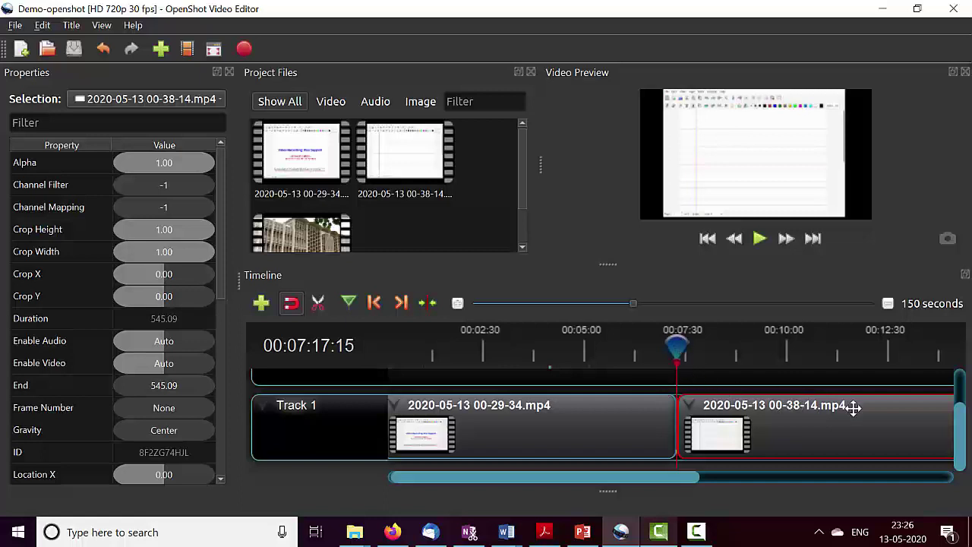
right_click(809, 427)
click(843, 398)
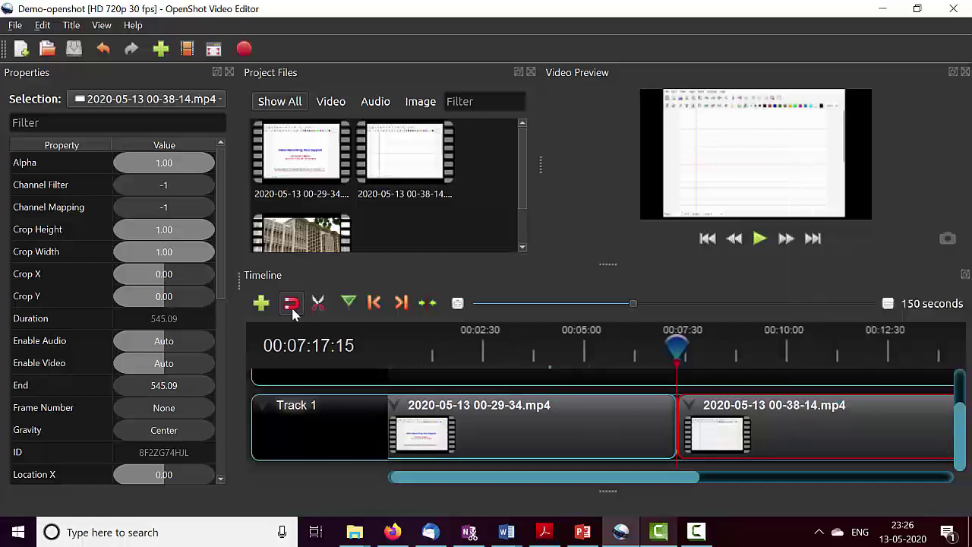
drag(226, 291, 234, 490)
click(151, 404)
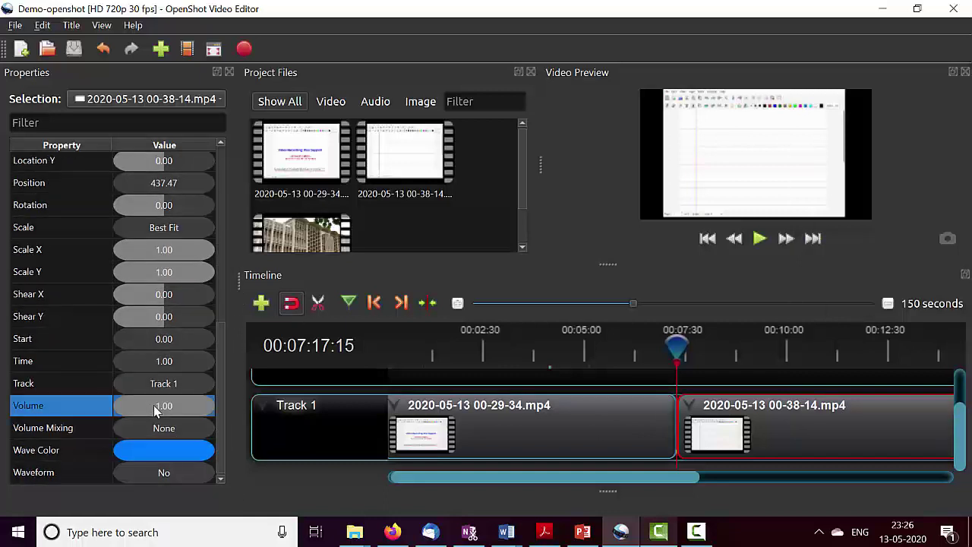
double_click(154, 405)
text(2)
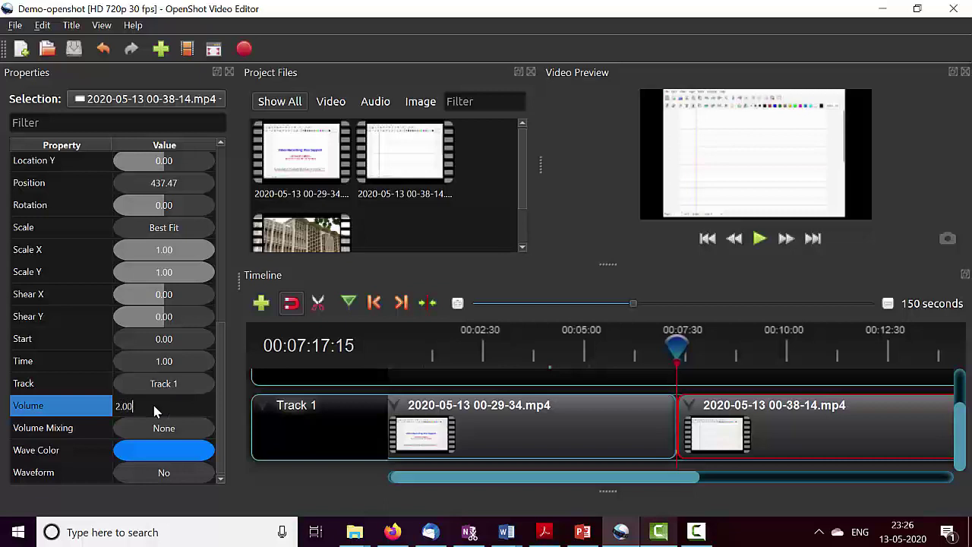
key(Return)
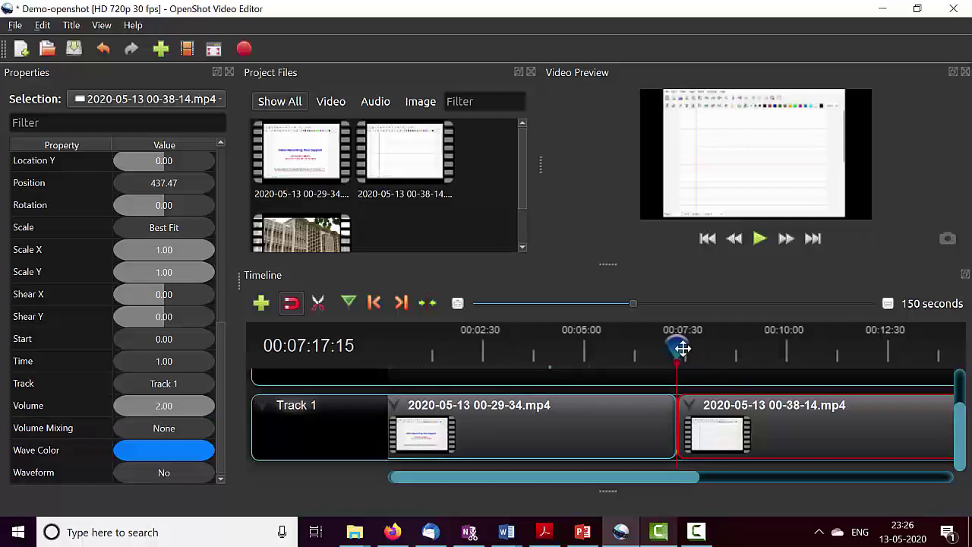
Center the timeline on the playhead and move the playhead within the second clip to 00:12:33:01.
drag(677, 345, 825, 349)
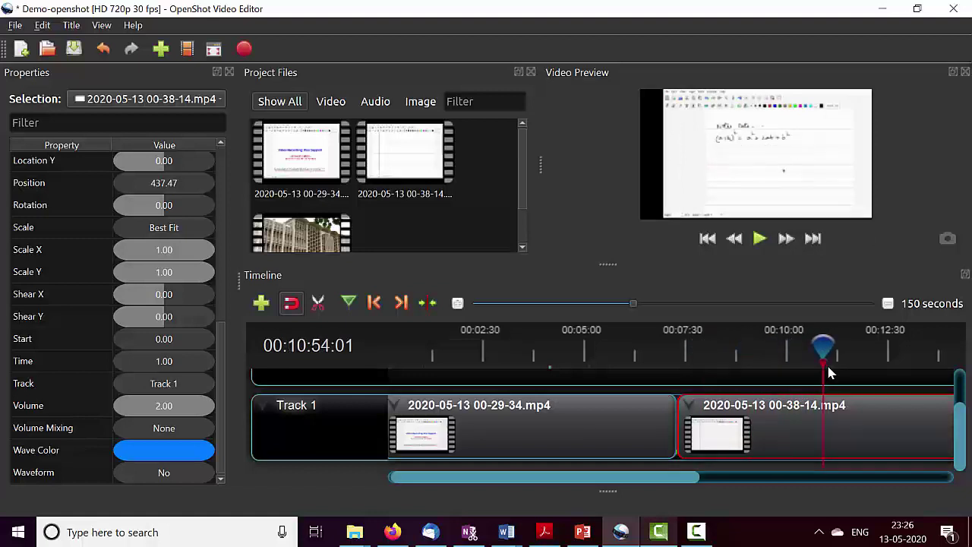
click(428, 302)
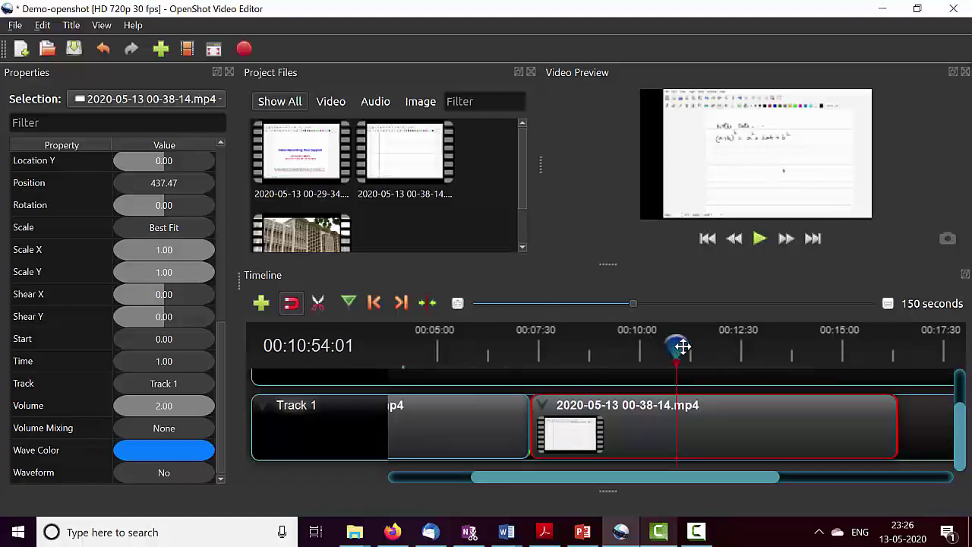
drag(677, 348, 743, 352)
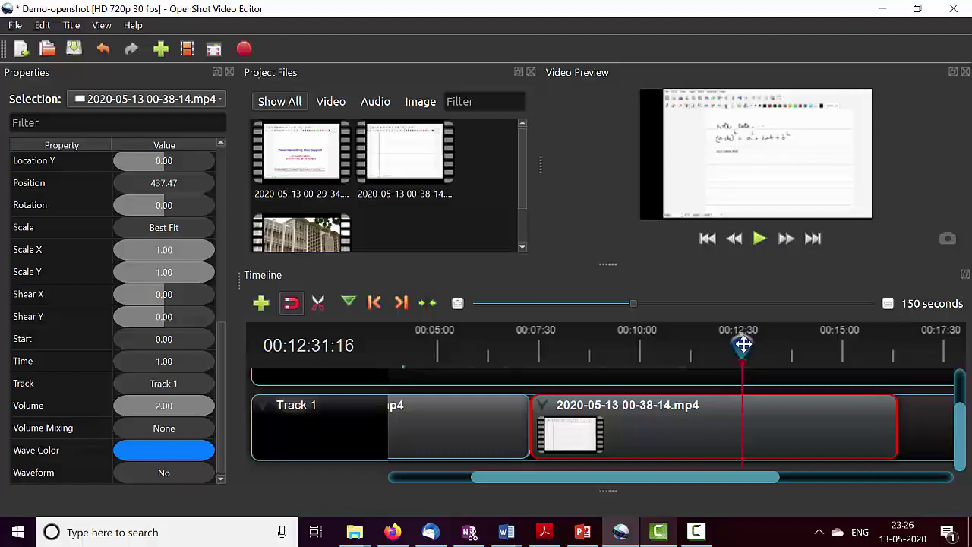
click(743, 345)
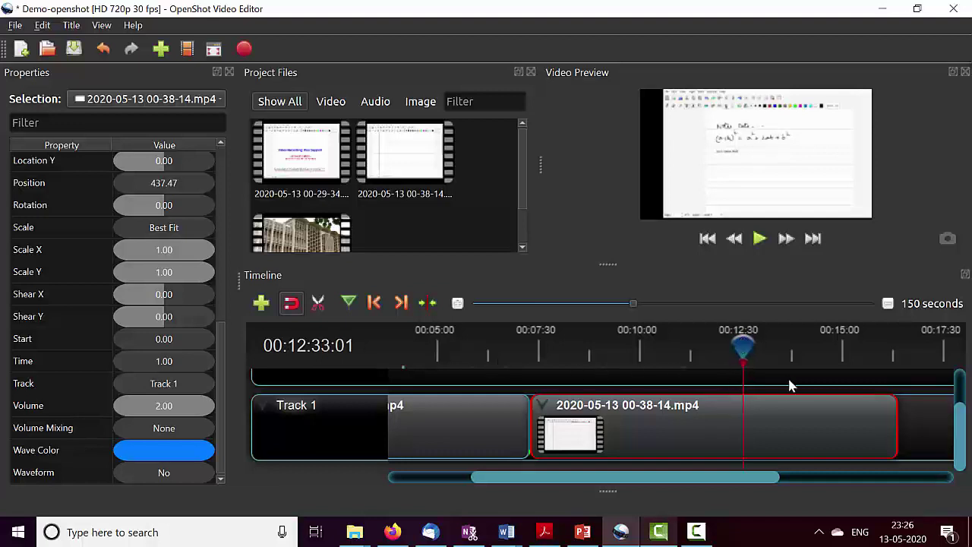
Set the second clip's volume to 5.00 at 00:12:33:01 to add a volume keyframe there.
click(755, 417)
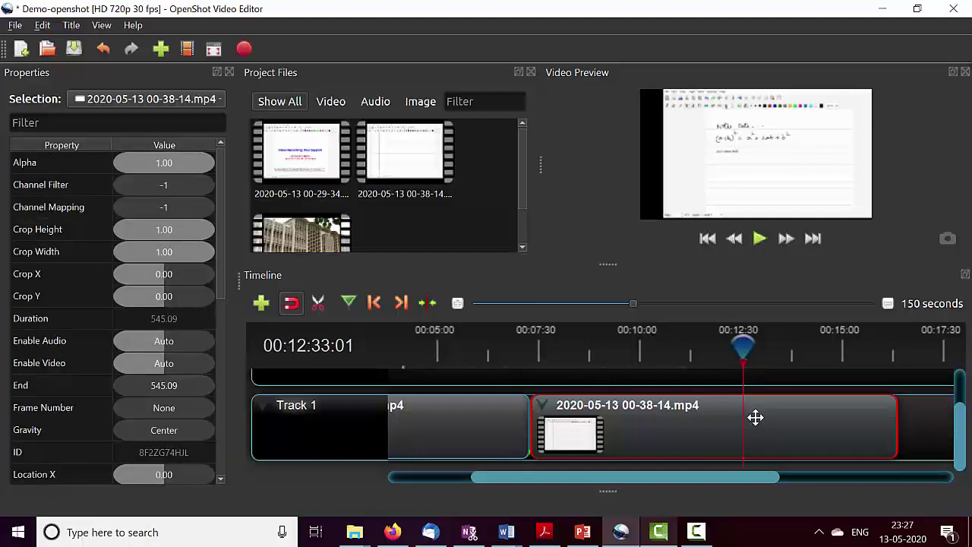
right_click(755, 417)
click(768, 386)
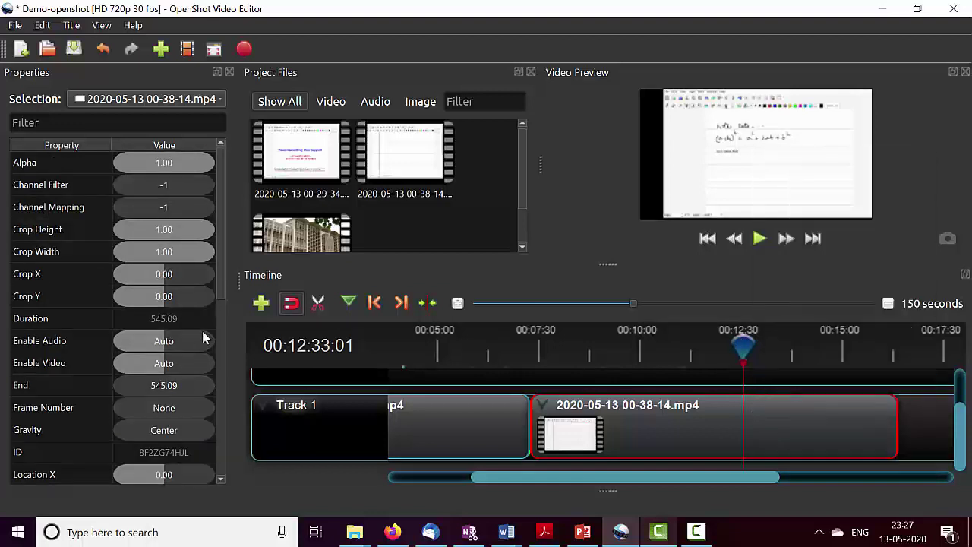
drag(222, 275, 224, 479)
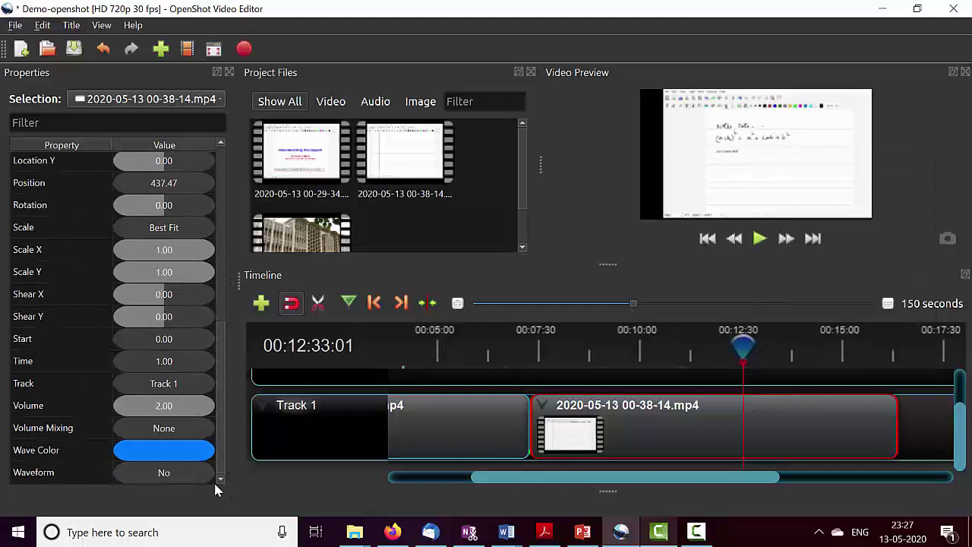
click(162, 408)
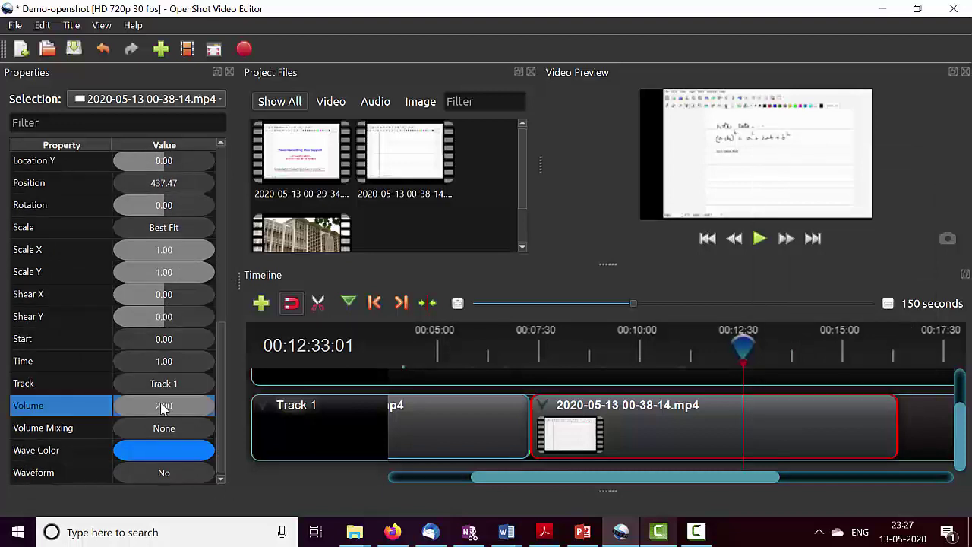
double_click(162, 408)
text(5)
key(Return)
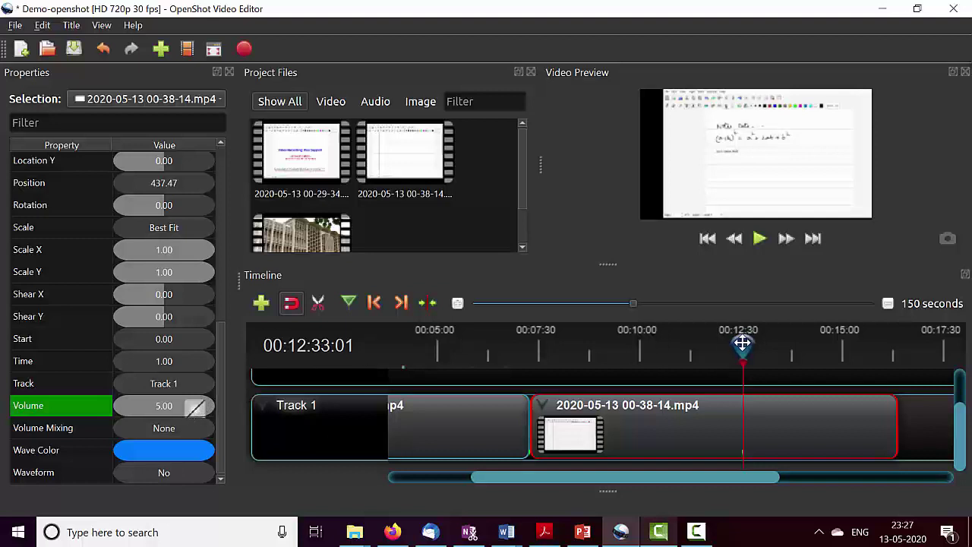
Check how the volume changes between the second clip's start and its keyframe at 00:12:33:01, and save the project.
mouse_move(743, 342)
mouse_down()
mouse_move(547, 352)
mouse_move(533, 364)
mouse_move(615, 364)
mouse_move(660, 342)
mouse_move(747, 347)
mouse_move(740, 355)
mouse_up()
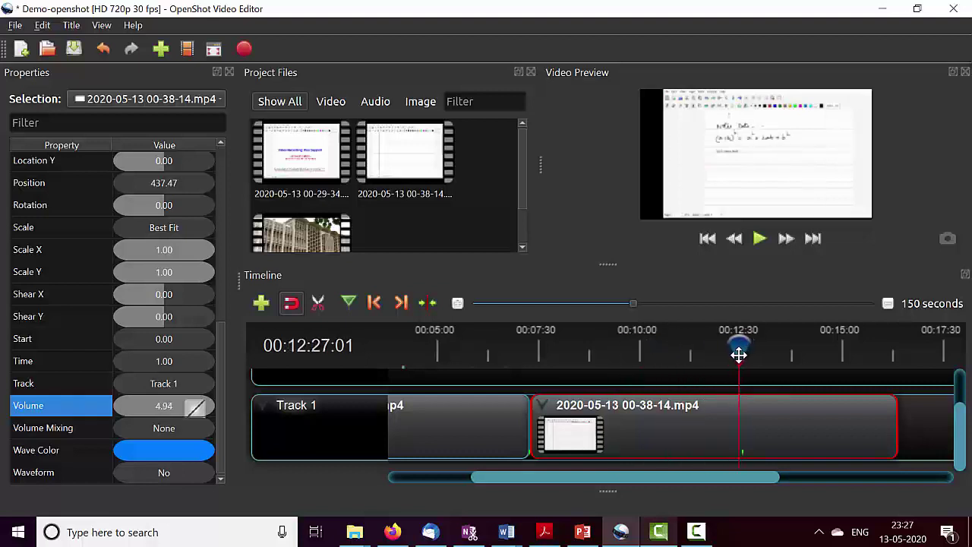
click(375, 304)
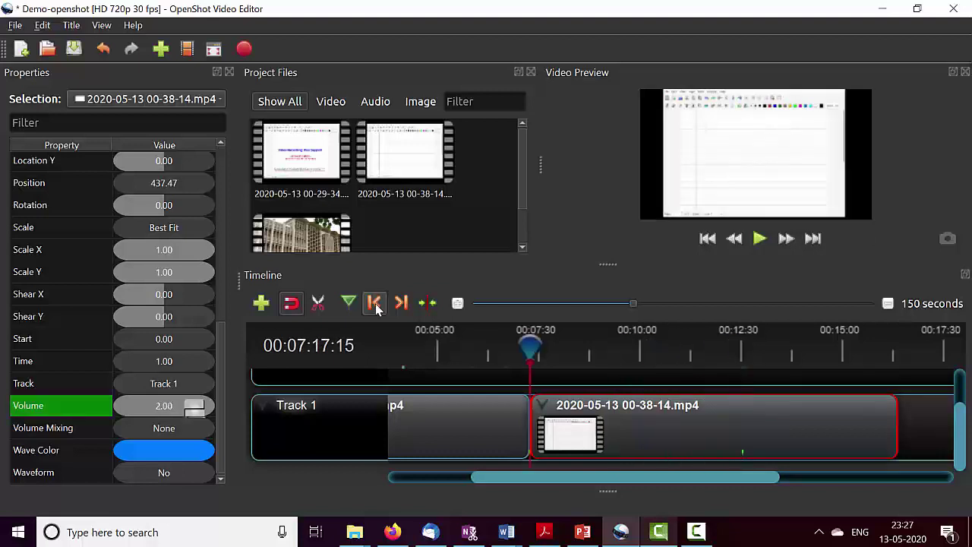
click(401, 304)
click(374, 303)
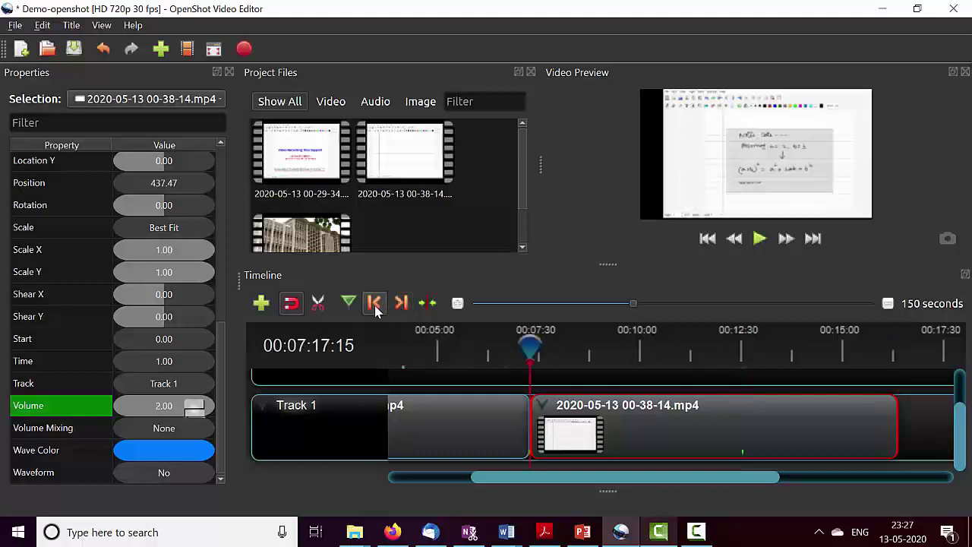
drag(529, 350, 699, 367)
drag(603, 348, 743, 350)
key(ctrl+s)
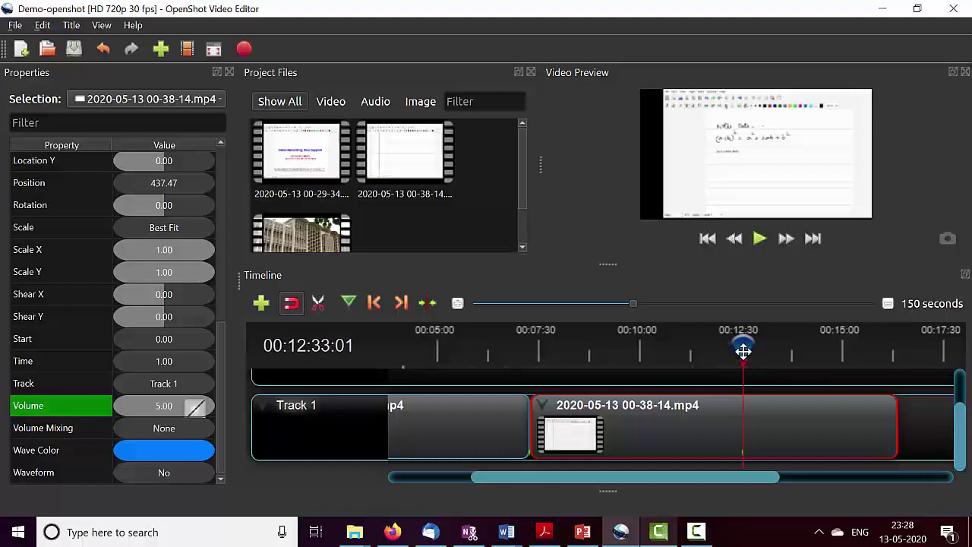
Set the interpolation of the second clip's volume keyframe at 00:12:33:01 to Constant and scrub to 00:16:16:16 to check the volume.
click(196, 408)
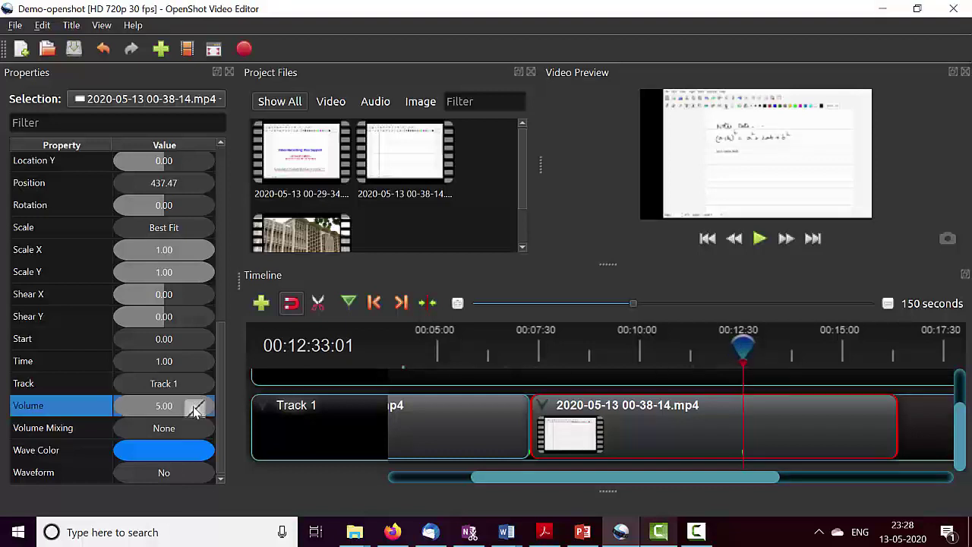
right_click(196, 409)
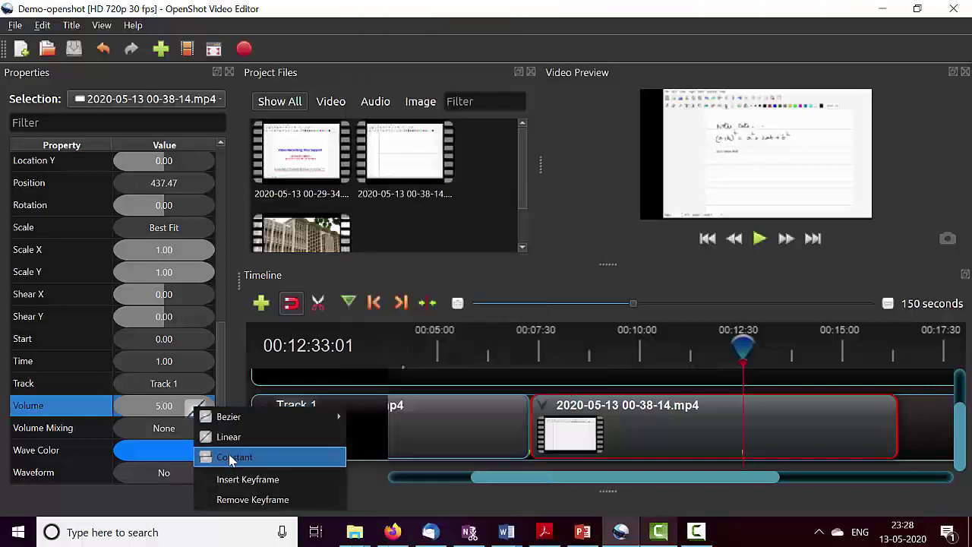
click(228, 453)
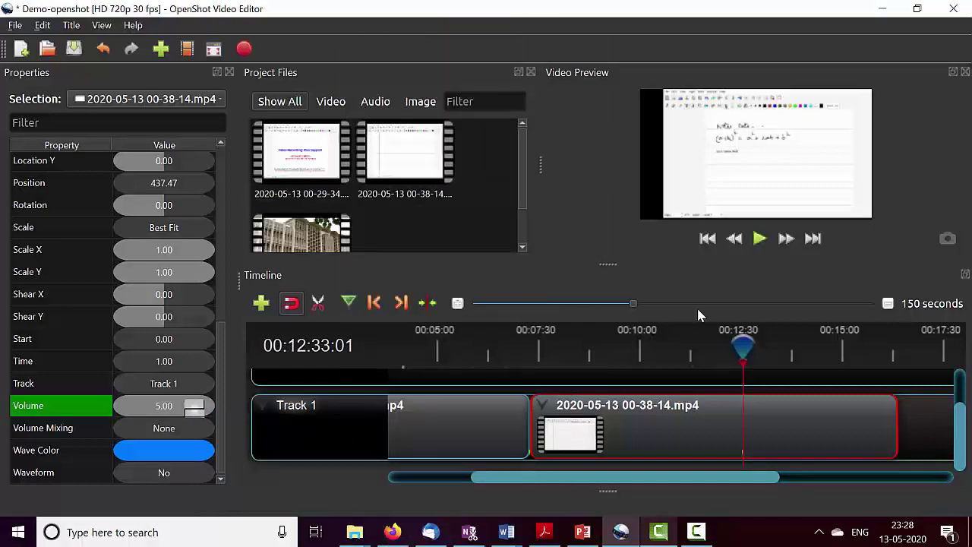
drag(744, 345, 893, 355)
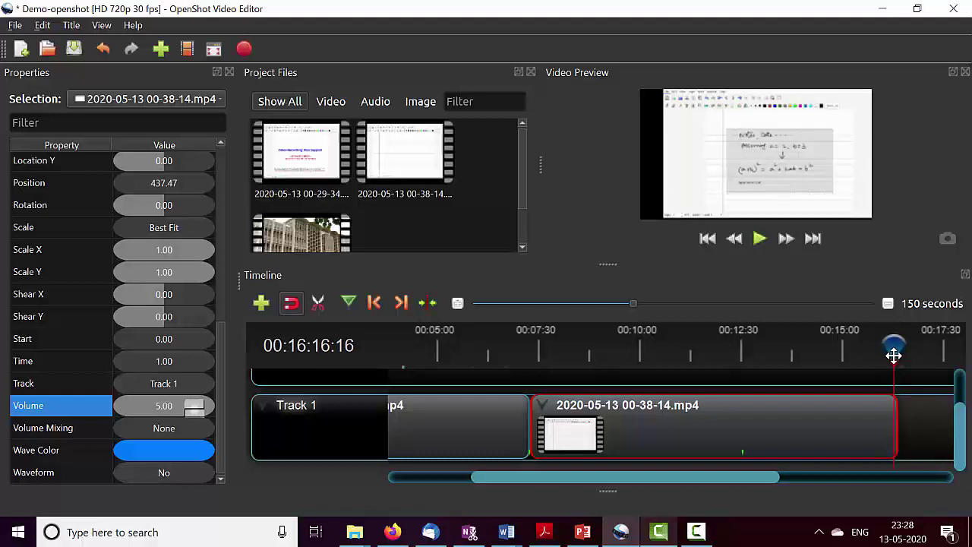
Undo the Constant interpolation change on the second clip's volume keyframe, then reset the second clip's volume and check its value.
key(ctrl+z)
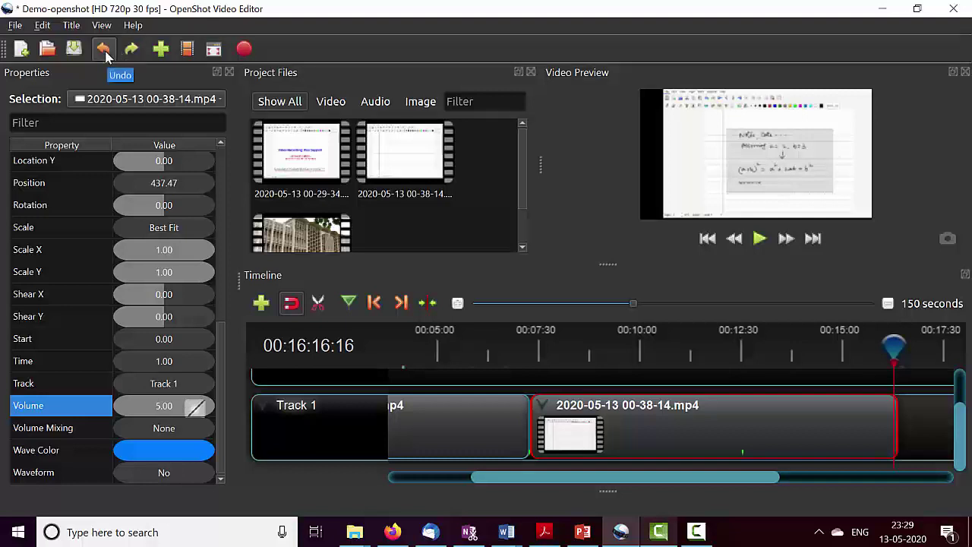
right_click(636, 412)
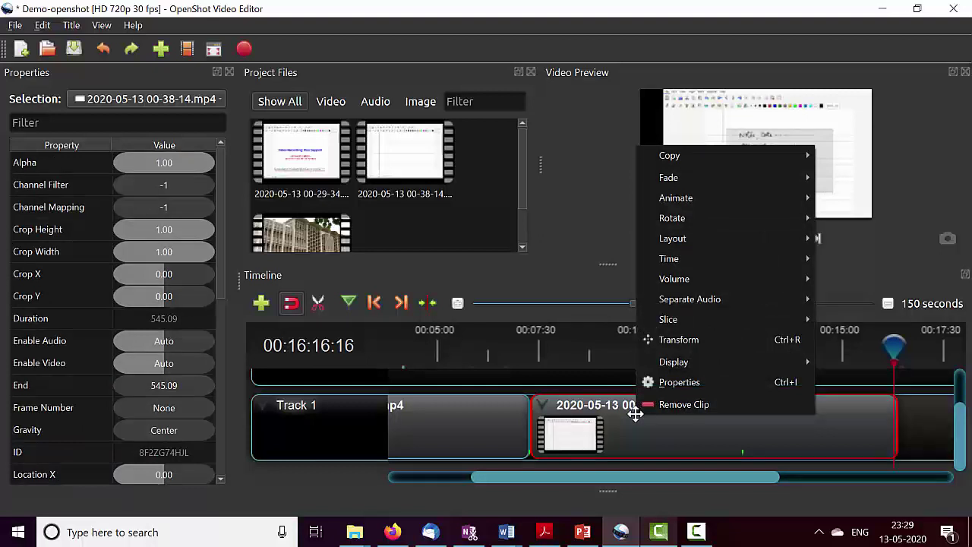
mouse_move(685, 284)
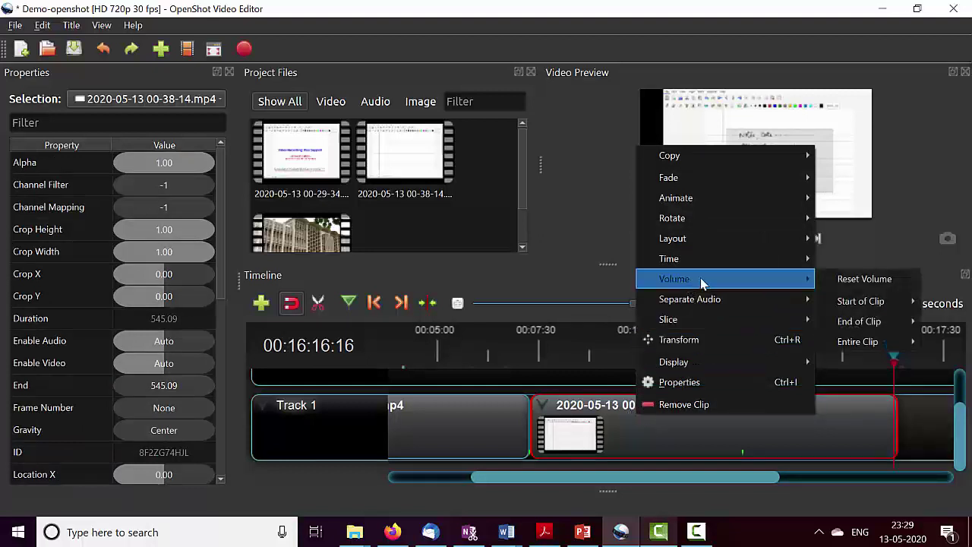
click(851, 281)
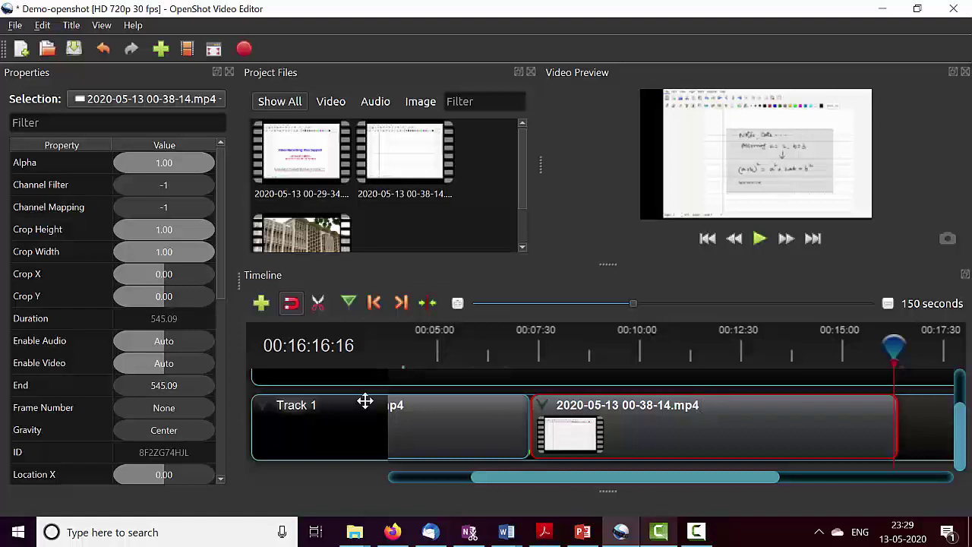
scroll(221, 281, down, 2)
scroll(223, 371, down, 3)
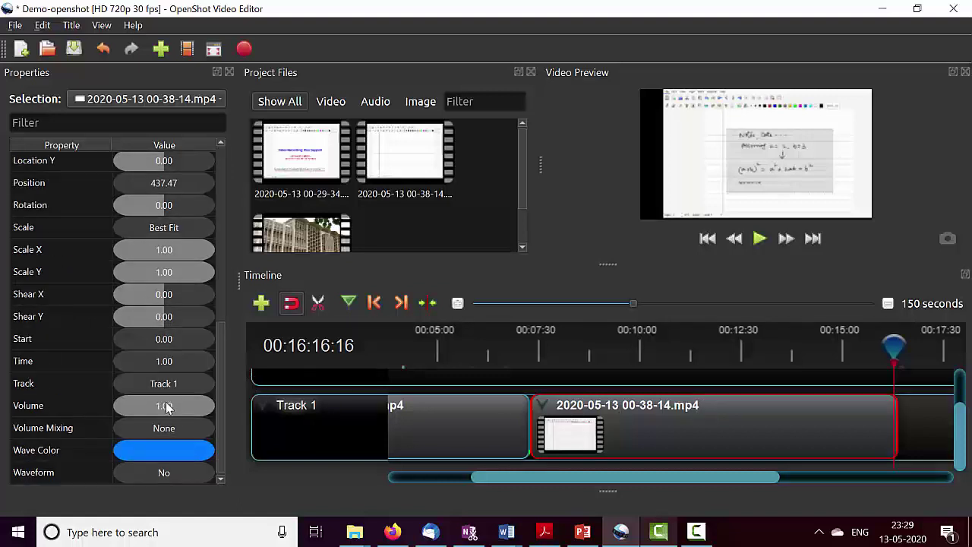
click(471, 416)
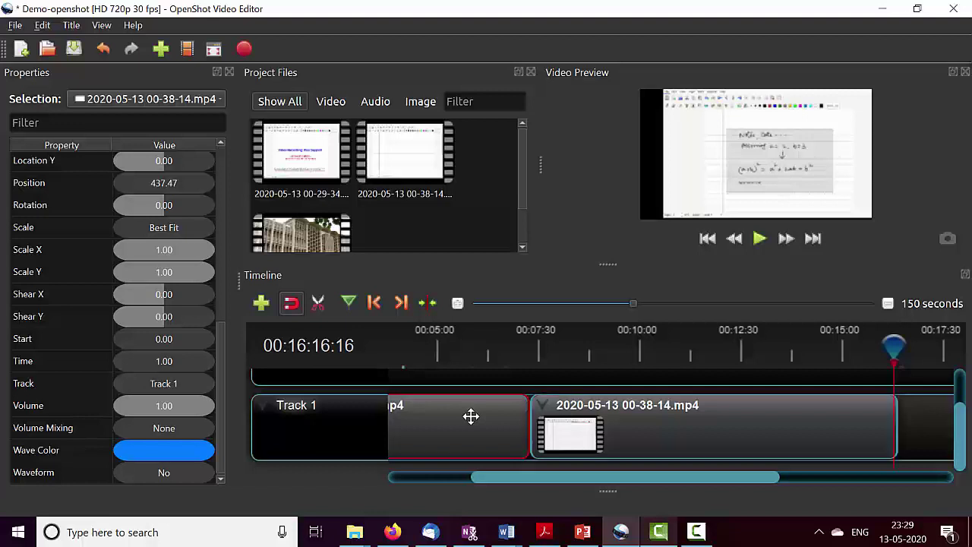
right_click(471, 416)
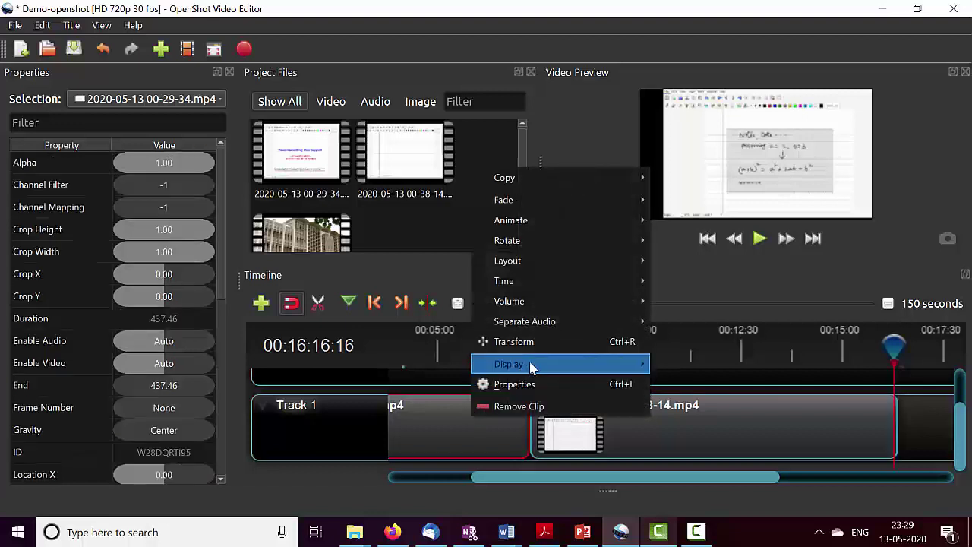
mouse_move(537, 311)
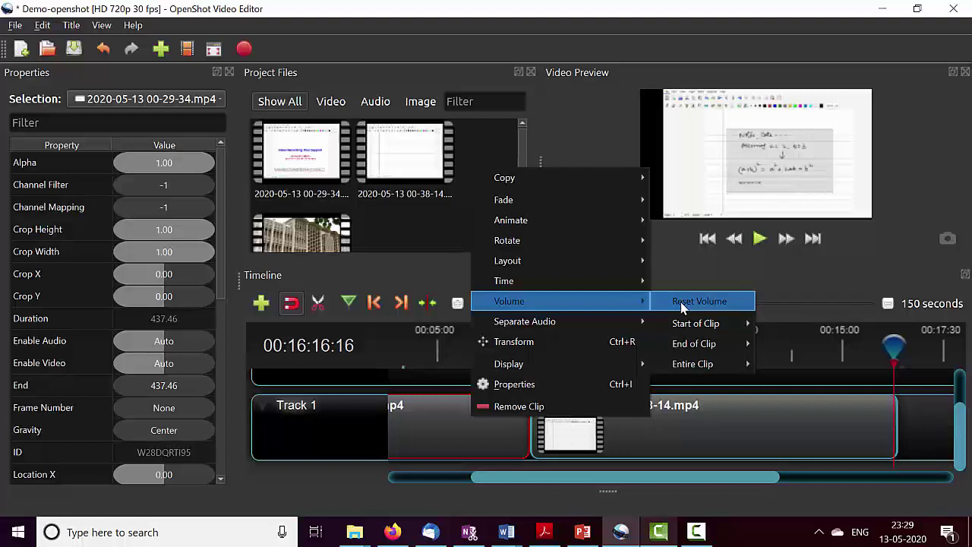
click(774, 400)
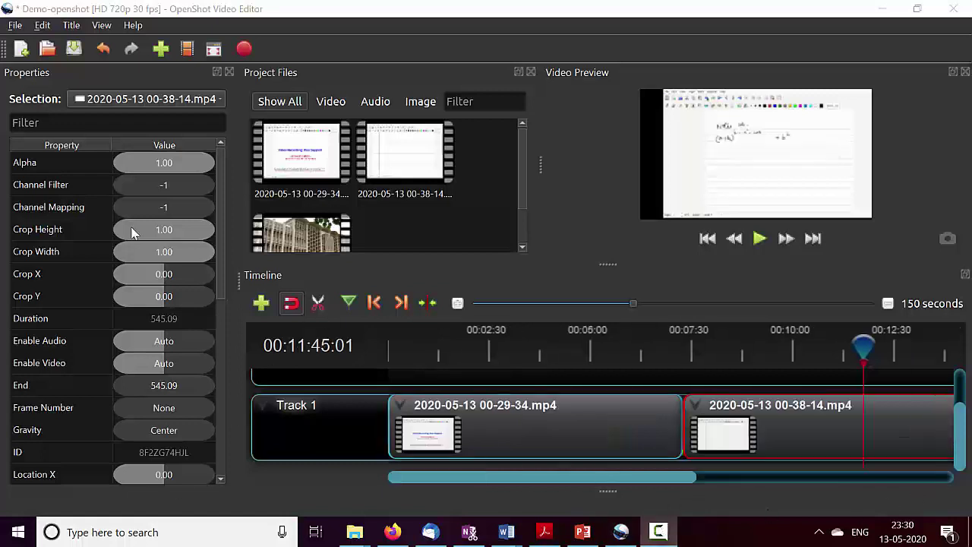
Close the clip properties and save the Demo-openshot-new project.
click(230, 72)
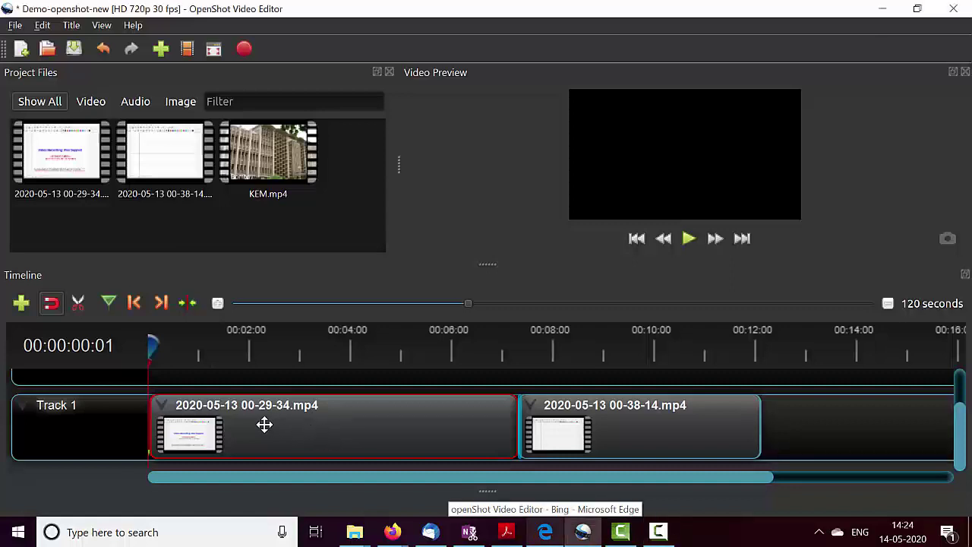
key(ctrl+s)
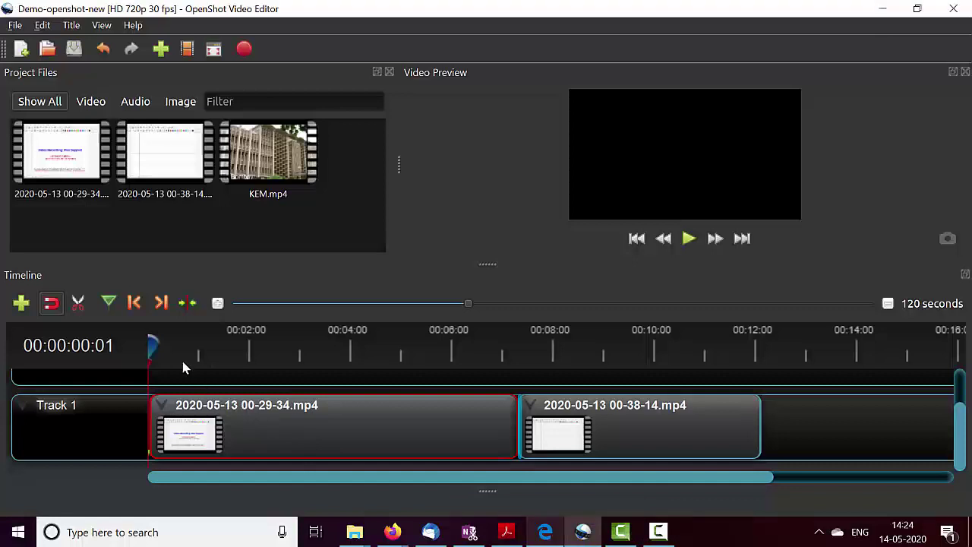
Scrub through the first clip to 00:03:58:25 and return the playhead to the start of the timeline.
mouse_move(152, 342)
mouse_down()
mouse_move(178, 343)
mouse_move(142, 352)
mouse_up()
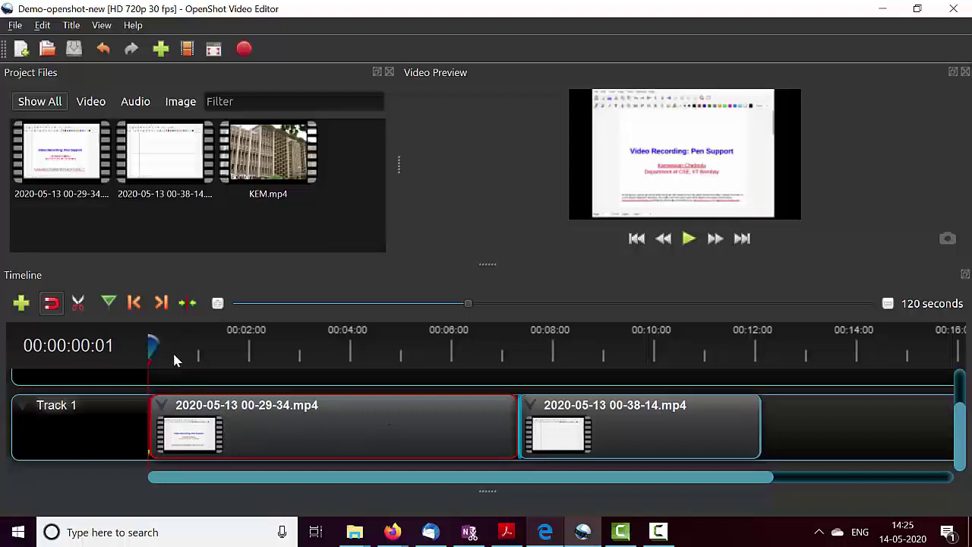
drag(152, 343, 320, 347)
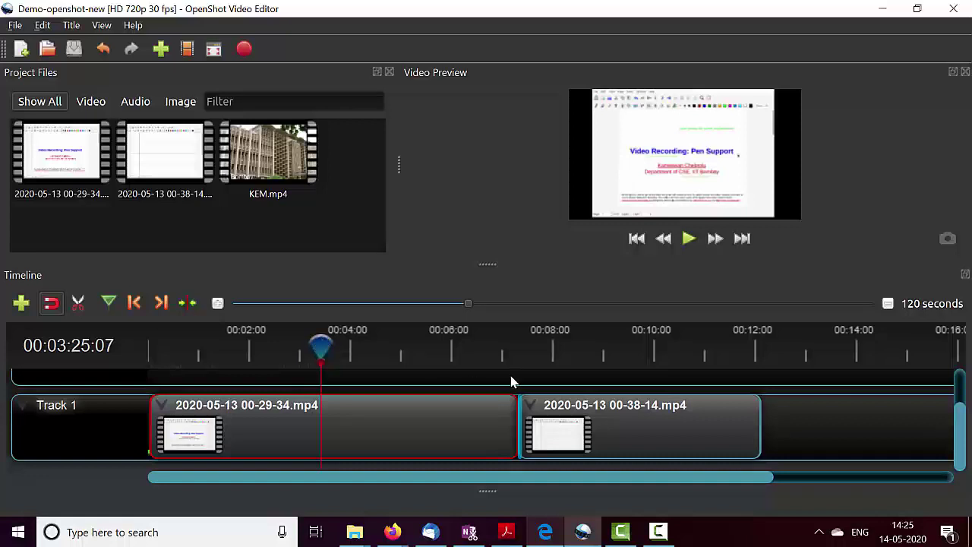
click(349, 351)
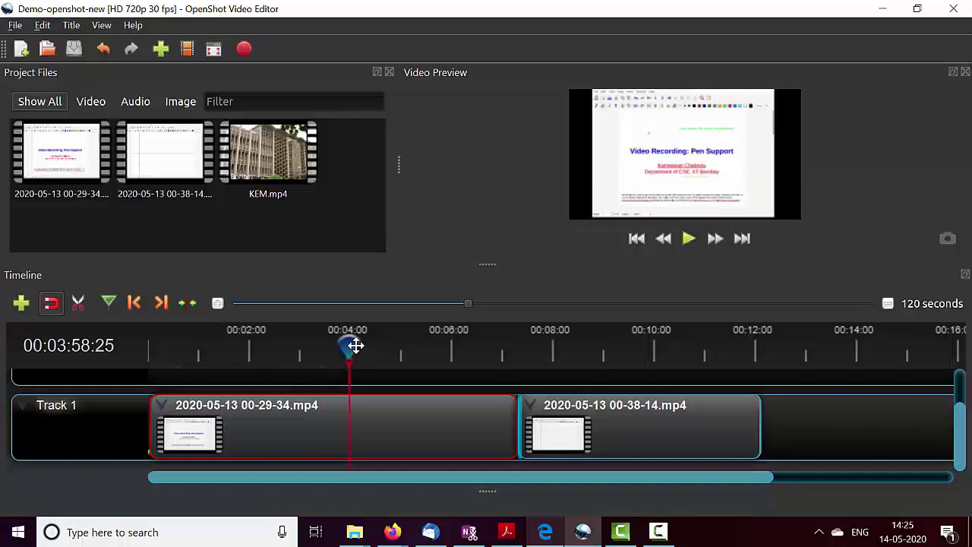
drag(294, 343, 42, 341)
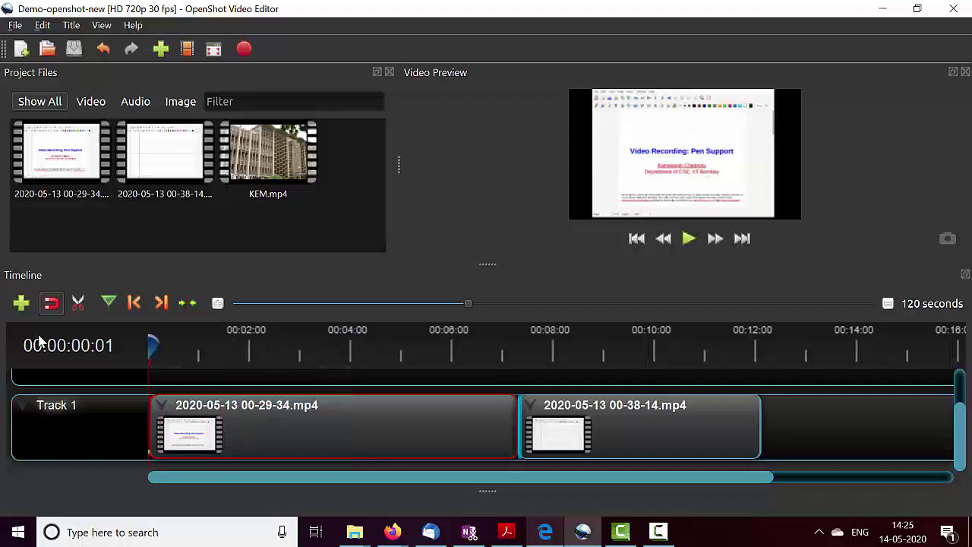
right_click(216, 417)
key(Escape)
double_click(256, 400)
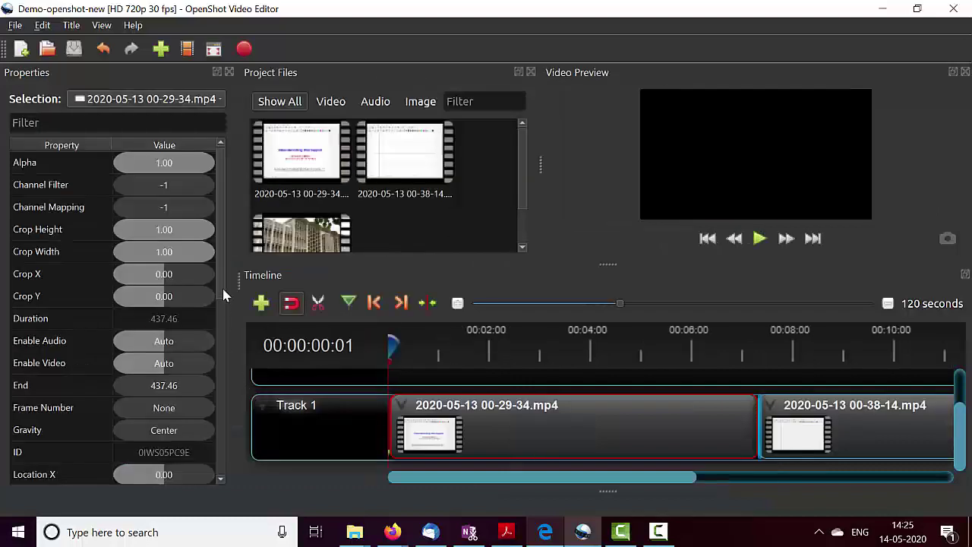
scroll(220, 319, down, 5)
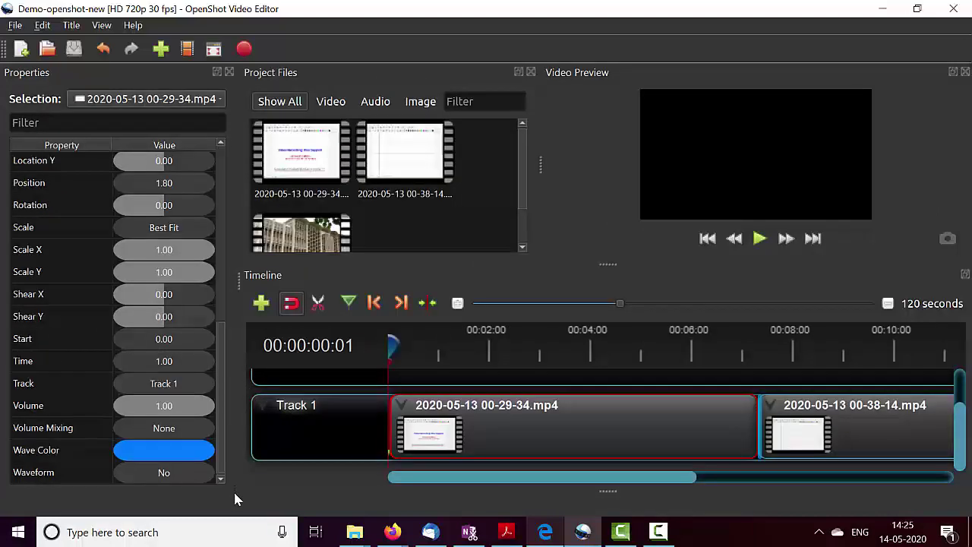
double_click(167, 405)
text(0.00)
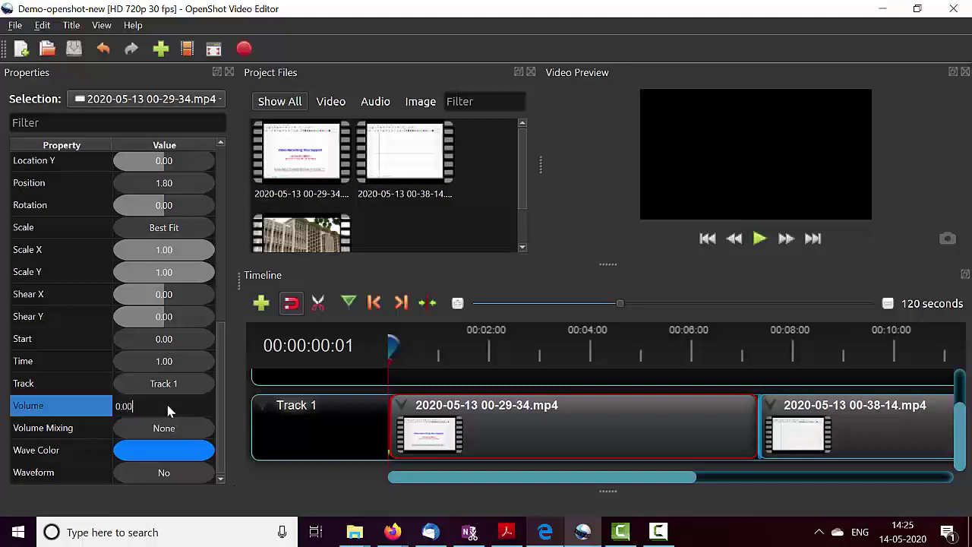
key(Return)
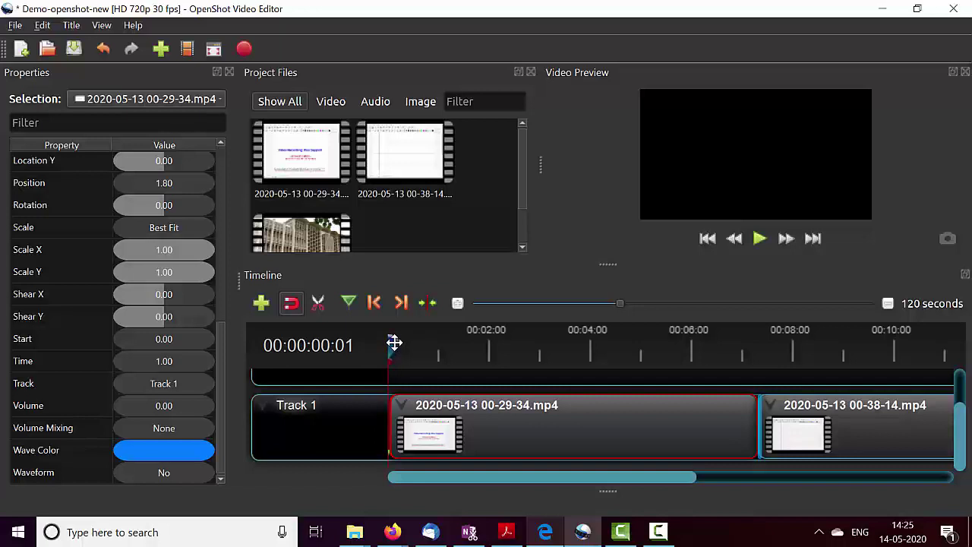
Play the first clip from 00:01:22:25 and from around 00:00:51:01 to check its audio, and pause playback.
drag(394, 344, 457, 346)
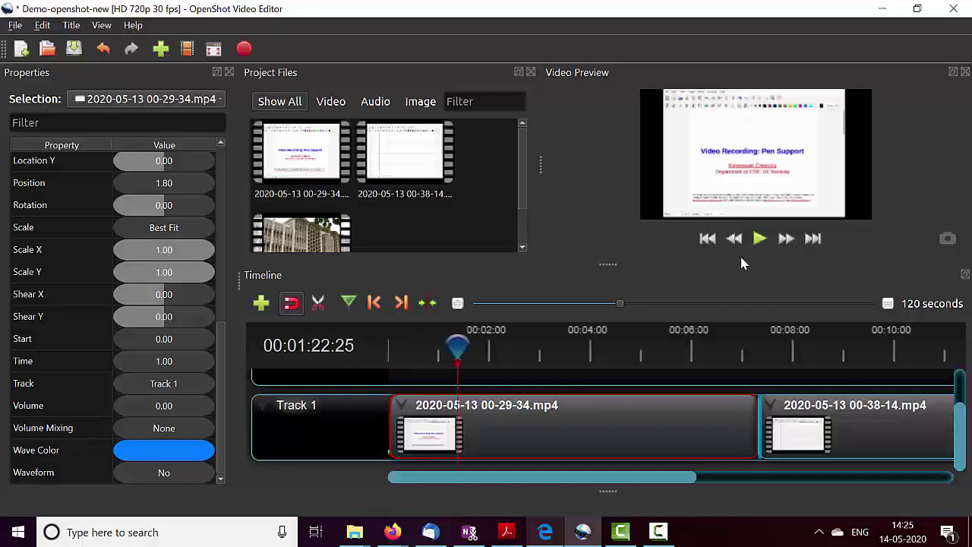
click(759, 240)
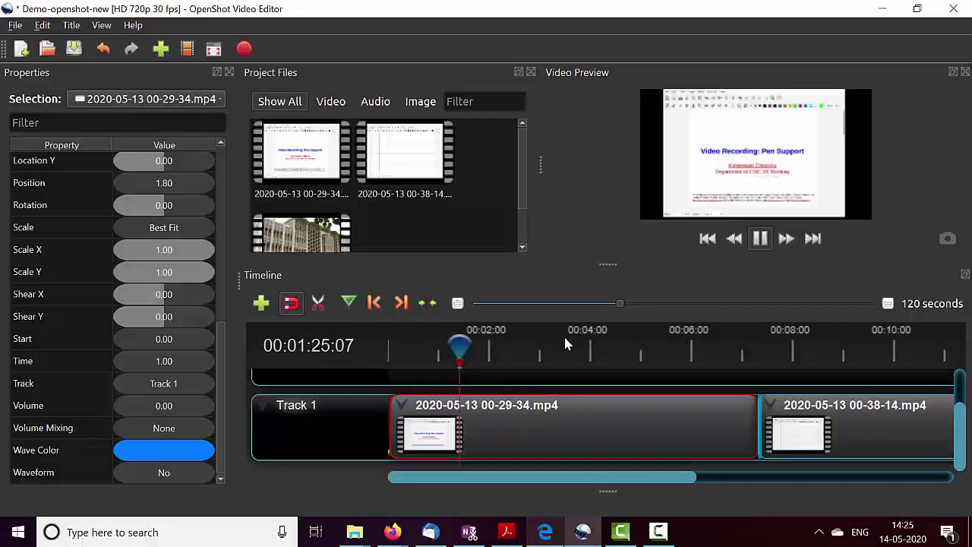
drag(461, 344, 428, 346)
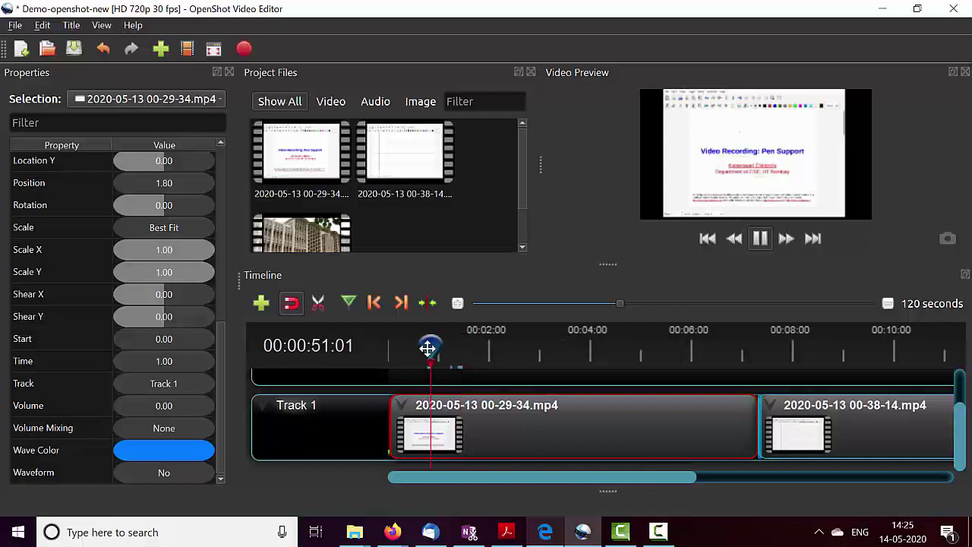
key(space)
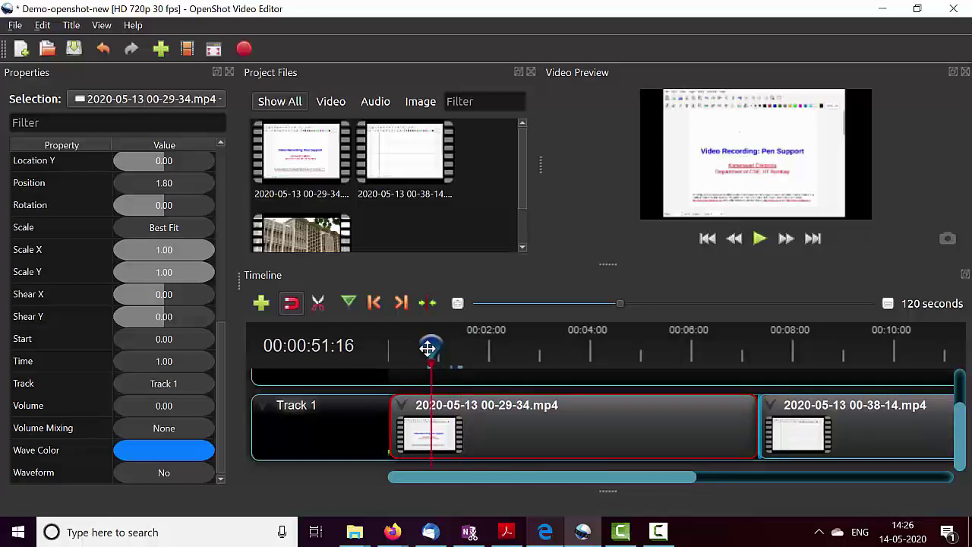
Close the clip properties, return the playhead to the start, and set the entire second clip's volume to Level 0%.
click(227, 72)
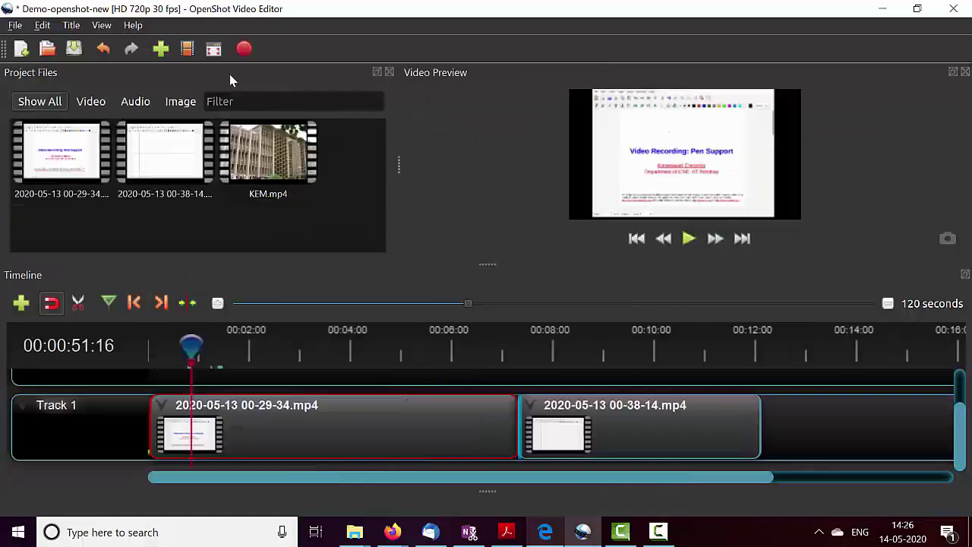
drag(191, 345, 145, 347)
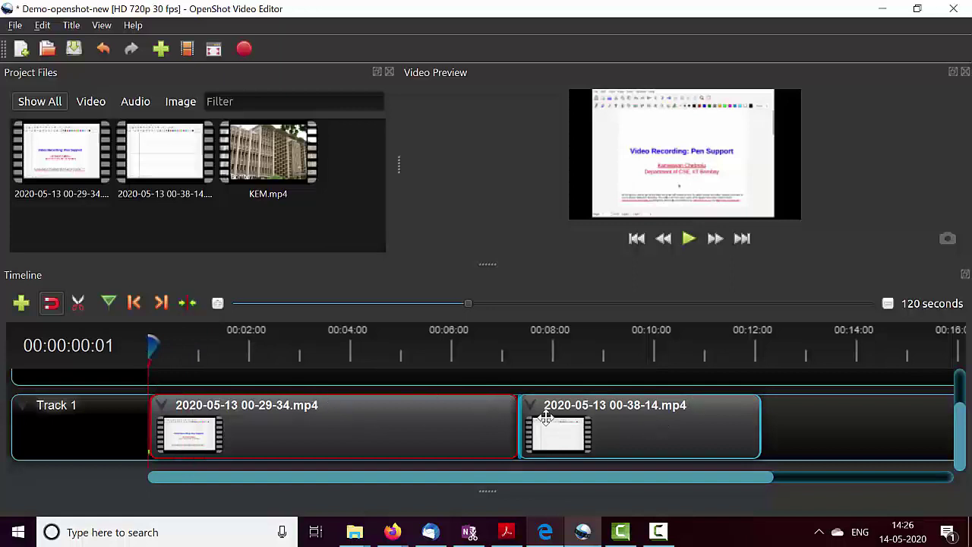
click(678, 416)
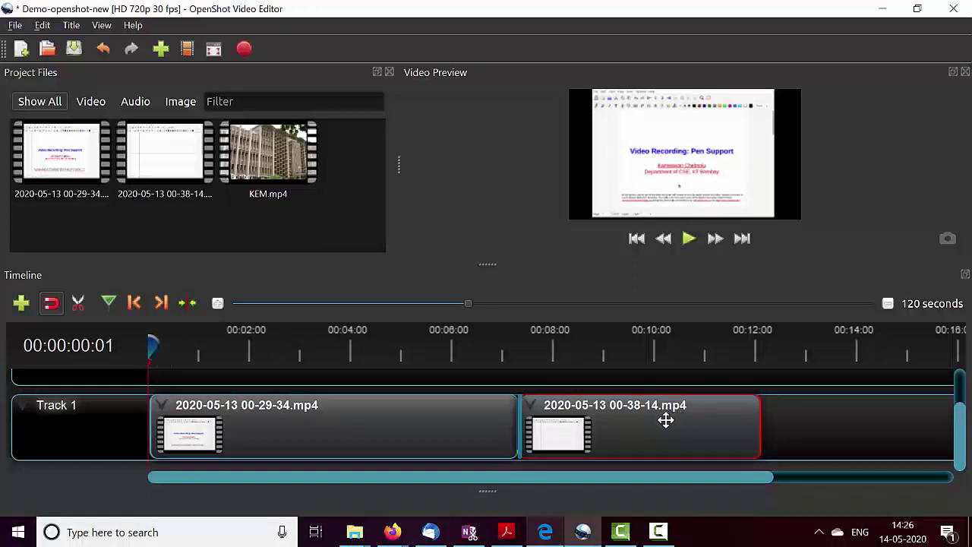
right_click(665, 421)
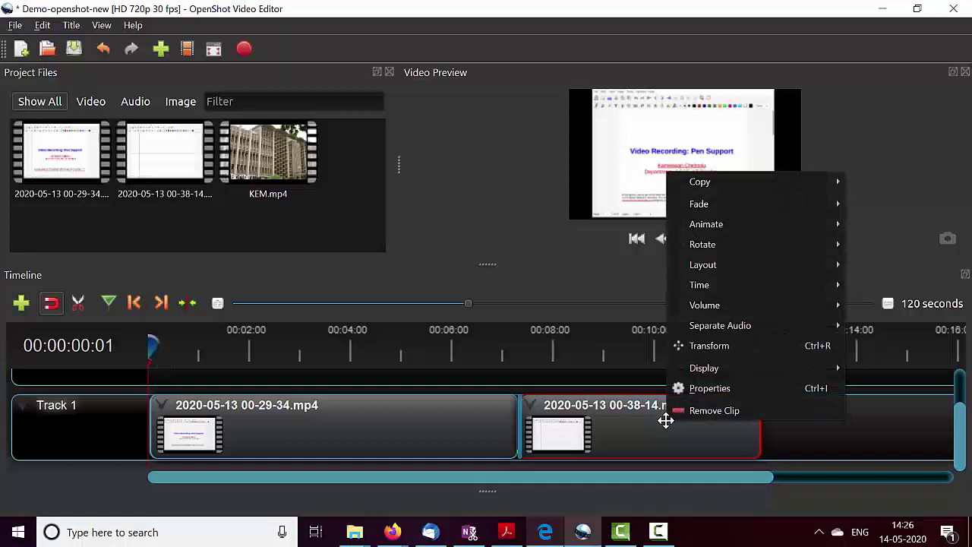
mouse_move(718, 307)
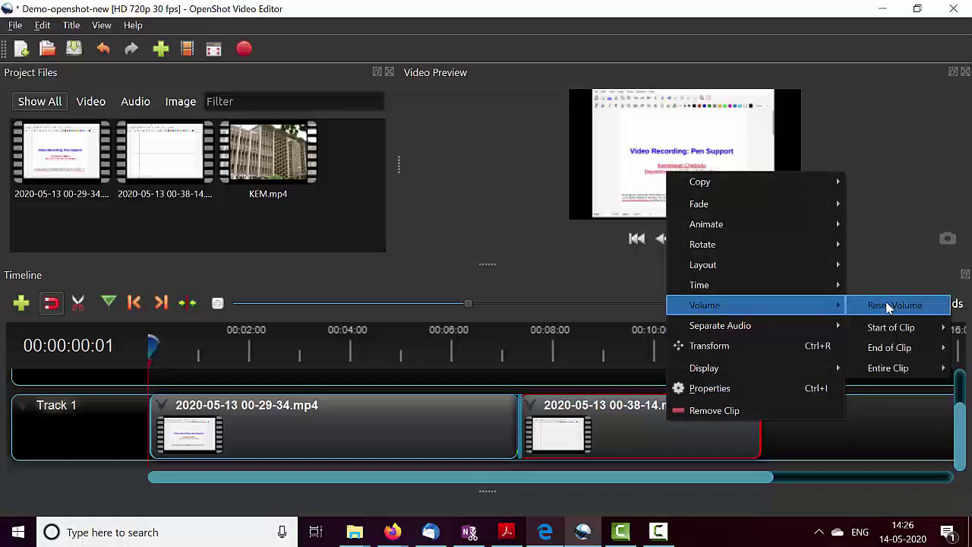
mouse_move(888, 369)
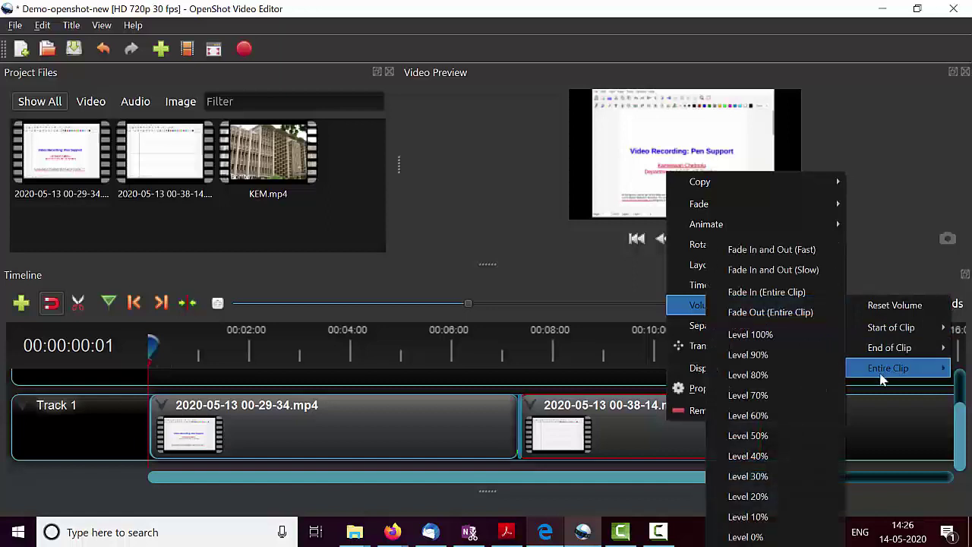
click(748, 537)
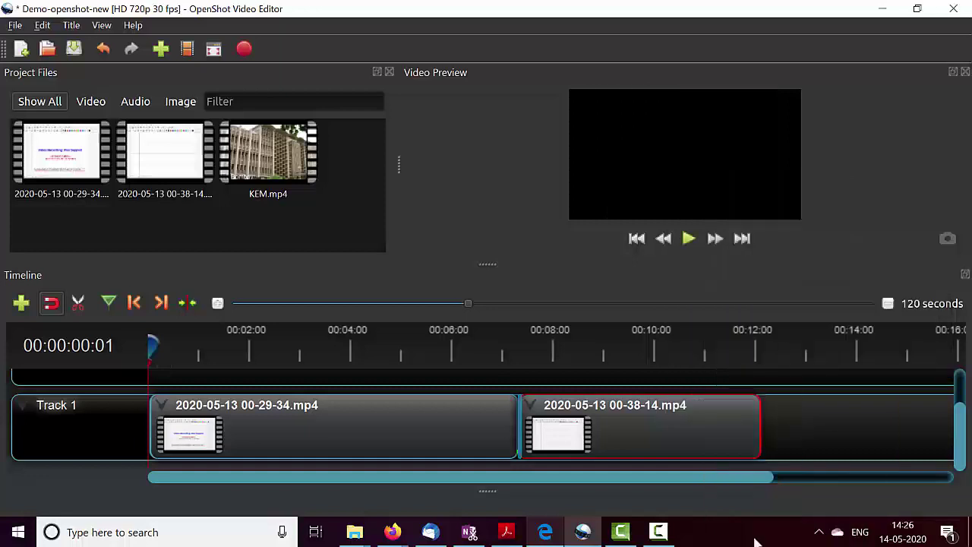
Play a short part of the second clip around 00:08:20 to check its audio, and pause playback.
click(566, 341)
key(space)
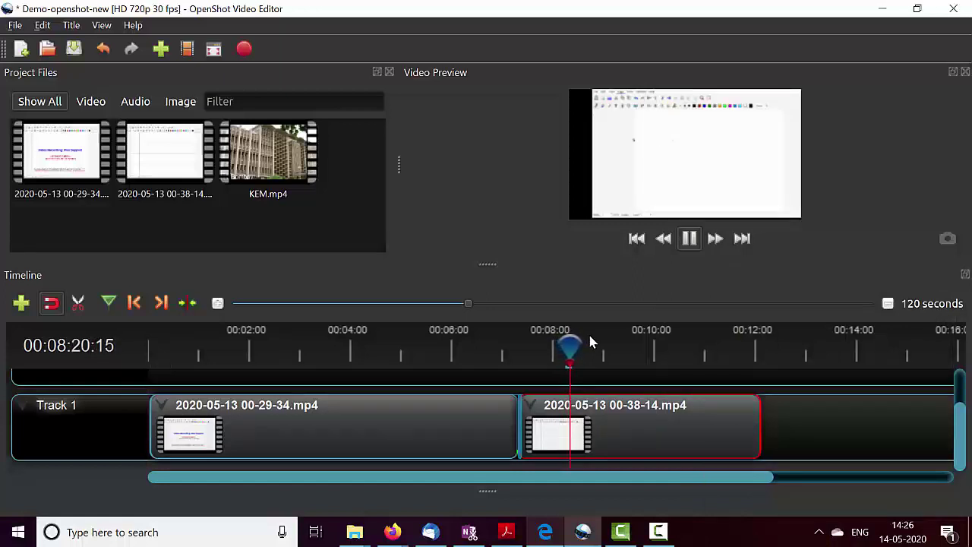
key(space)
right_click(601, 414)
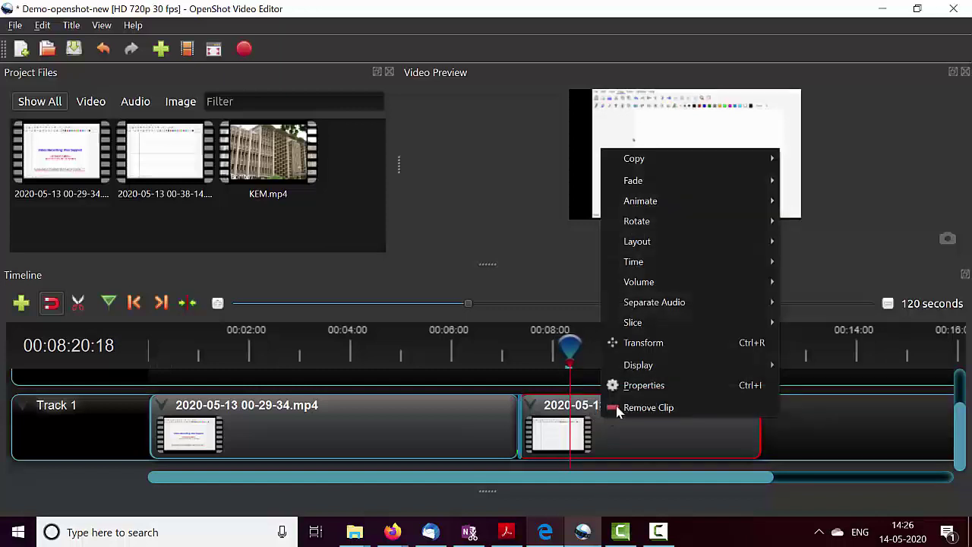
mouse_move(647, 286)
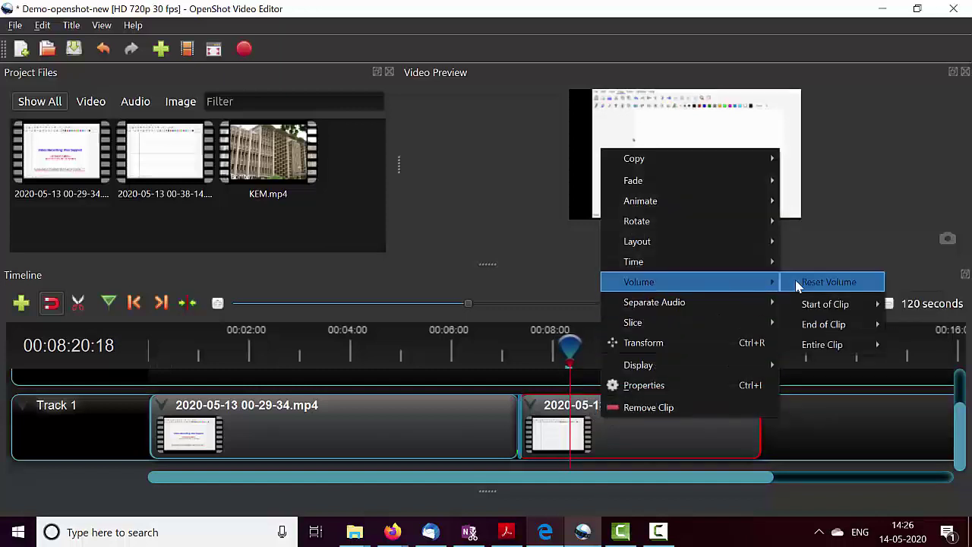
mouse_move(826, 350)
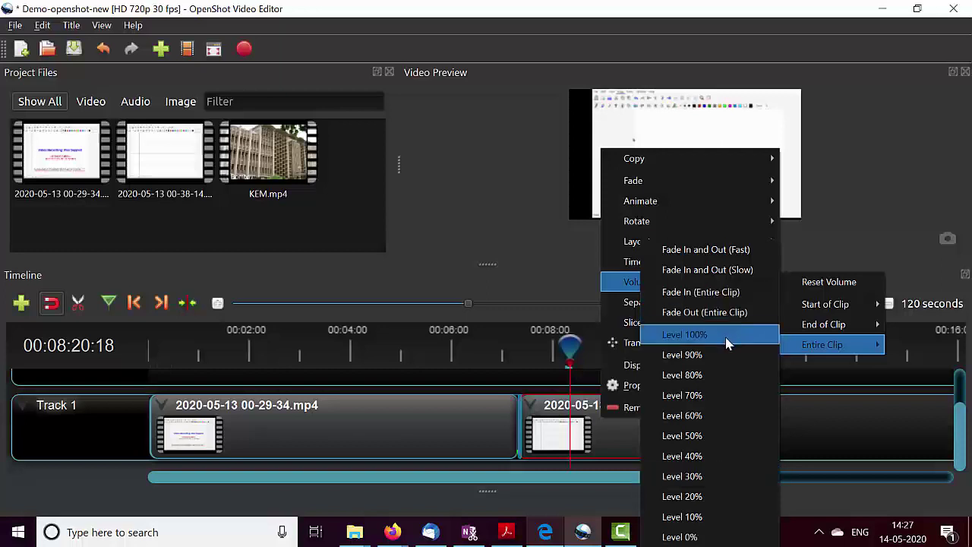
click(572, 347)
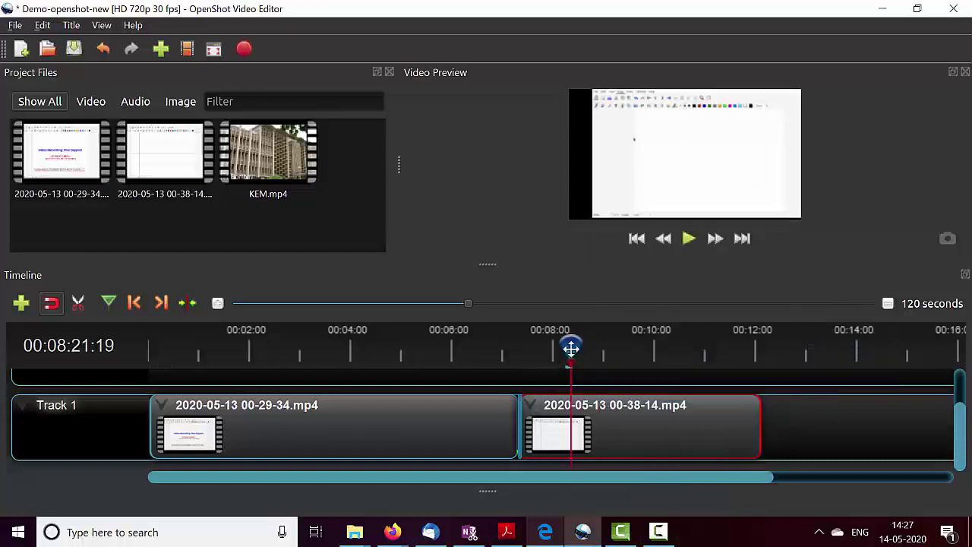
drag(571, 347, 521, 353)
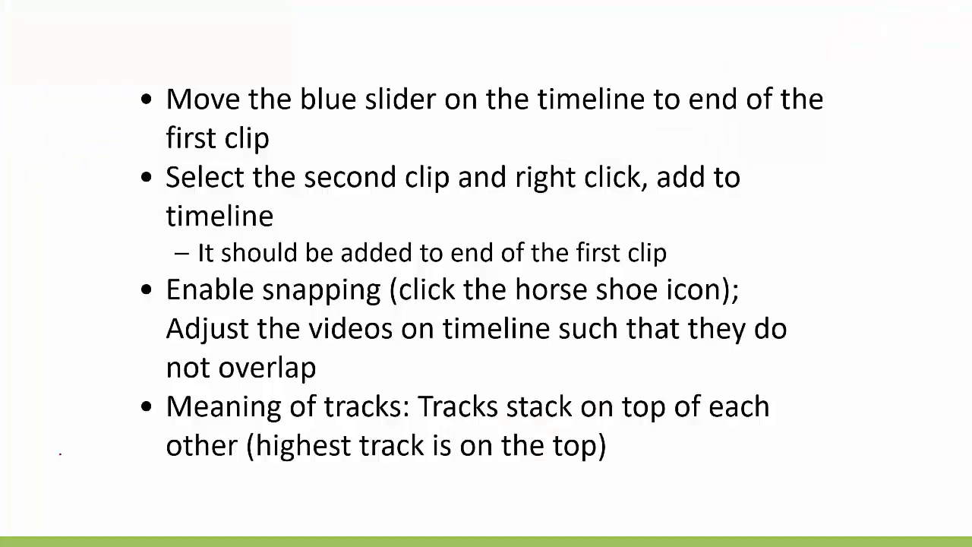
key(Right)
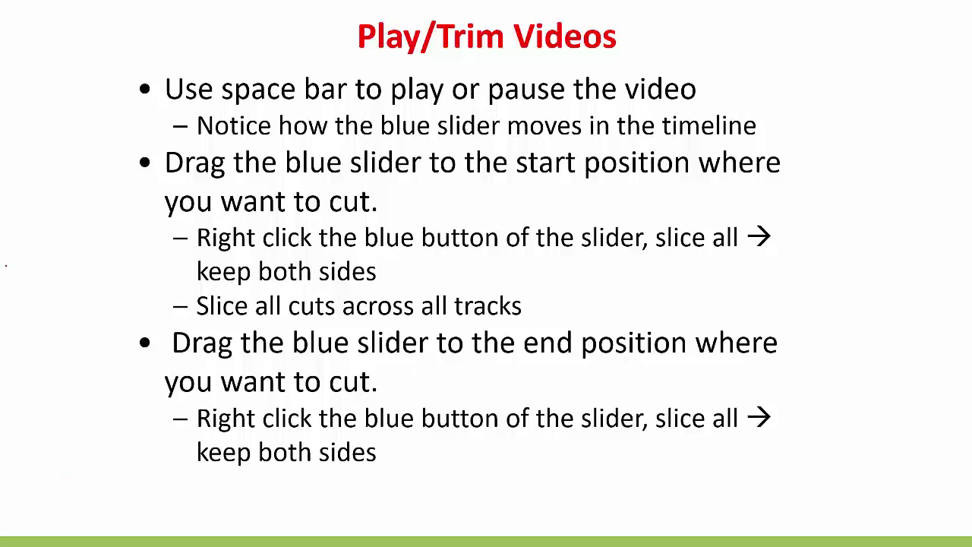
mouse_move(346, 48)
mouse_down()
mouse_move(347, 61)
mouse_move(413, 62)
mouse_up()
drag(459, 59, 481, 60)
mouse_move(112, 77)
mouse_down()
mouse_move(104, 82)
mouse_move(82, 470)
mouse_move(130, 459)
mouse_up()
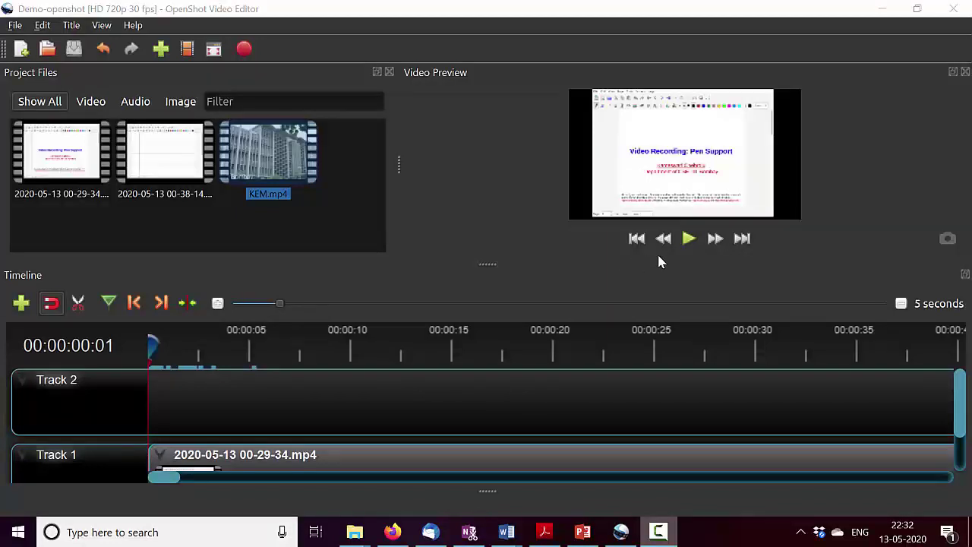
Play the Demo-openshot timeline from the start to about 10 seconds, pausing briefly around 6 seconds and stopping at the end.
click(691, 239)
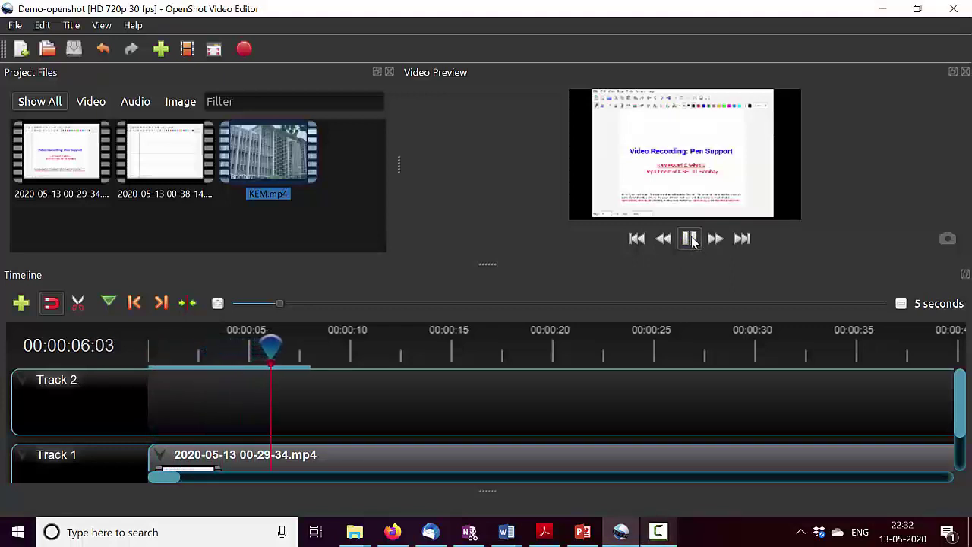
click(690, 238)
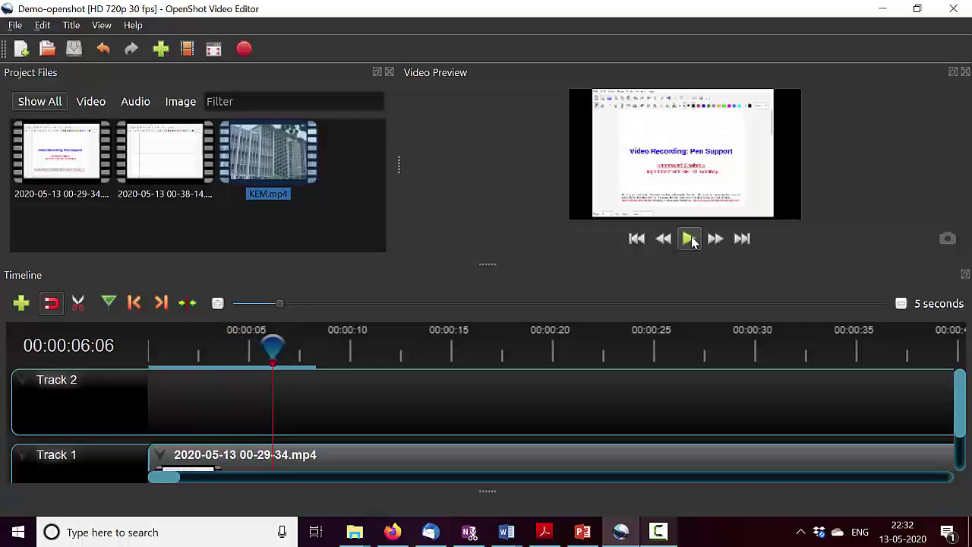
click(690, 239)
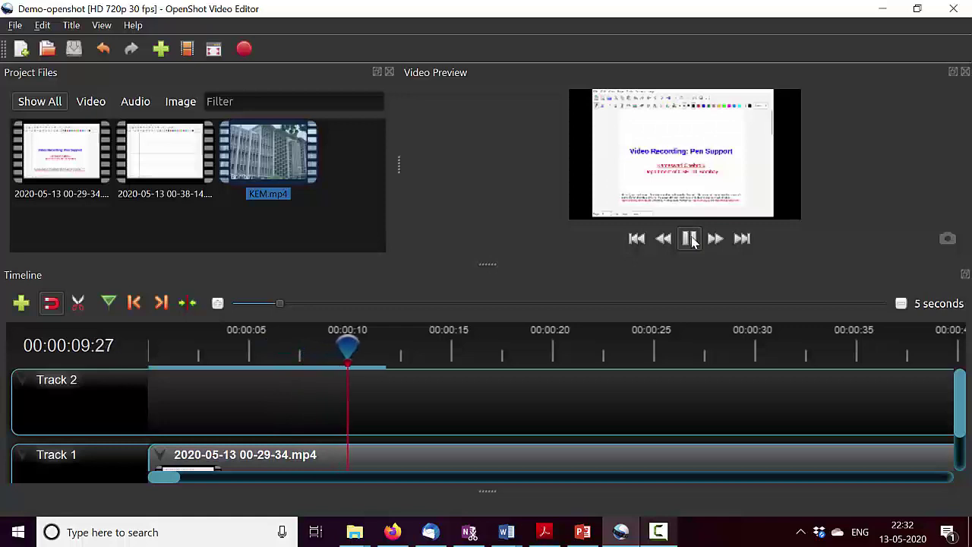
click(691, 239)
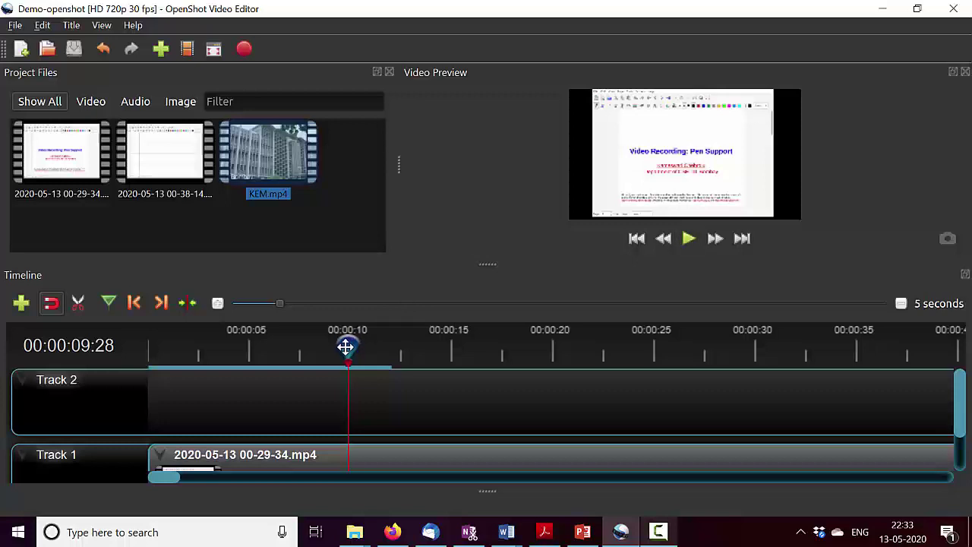
Position the playhead at 00:00:10:01 and slice all tracks there, keeping both sides.
drag(346, 347, 349, 347)
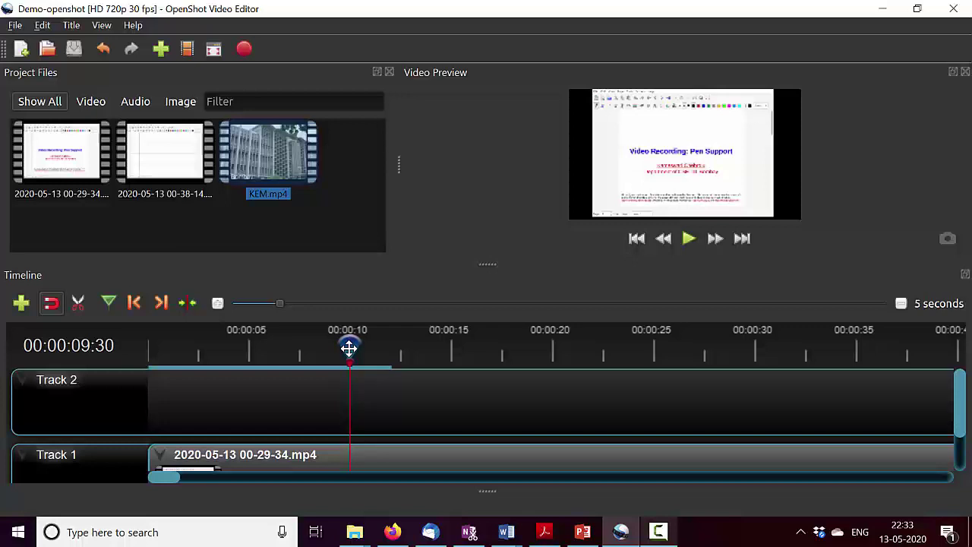
drag(348, 348, 350, 349)
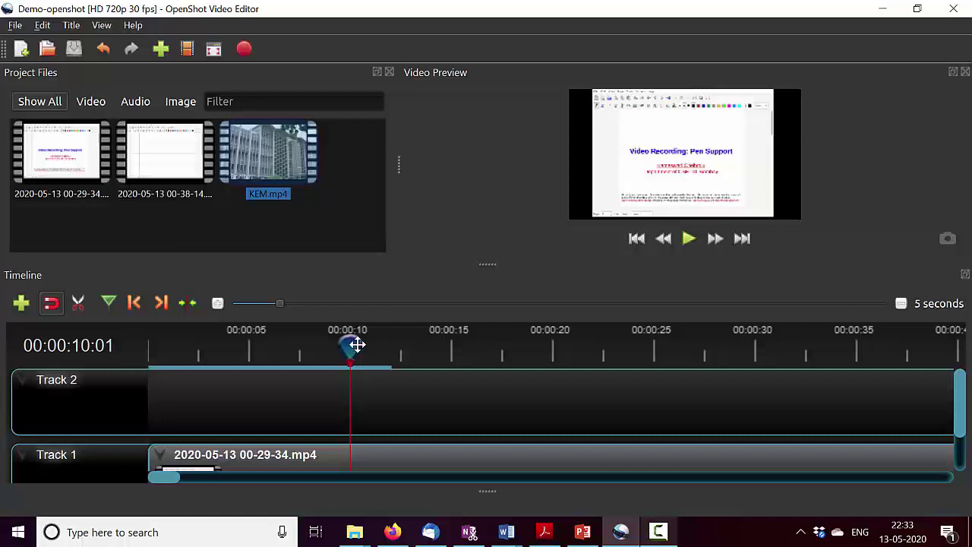
right_click(349, 344)
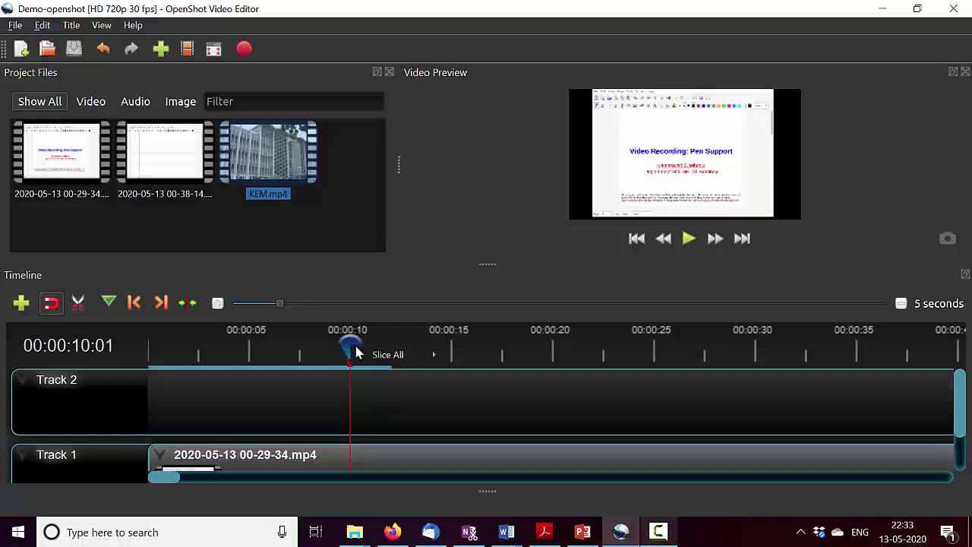
mouse_move(374, 357)
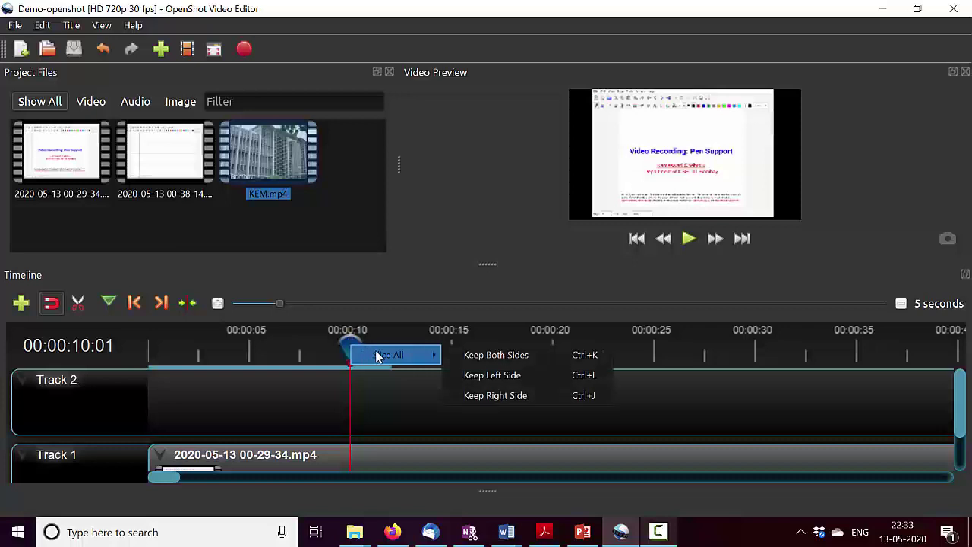
click(481, 362)
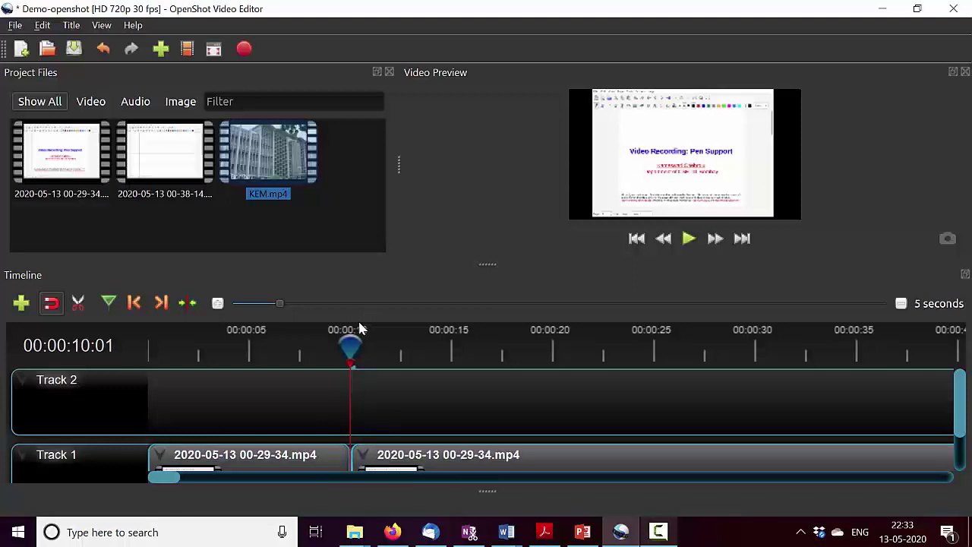
right_click(348, 342)
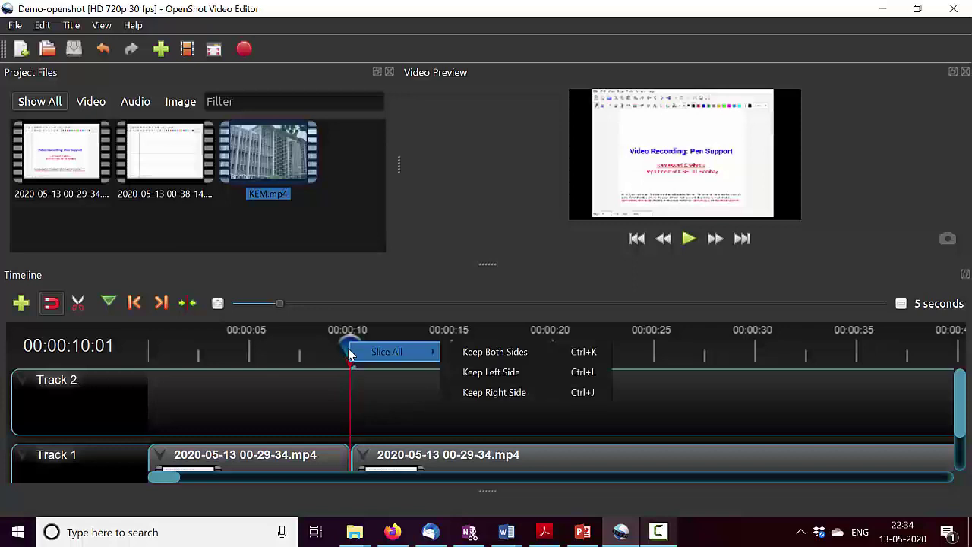
click(395, 425)
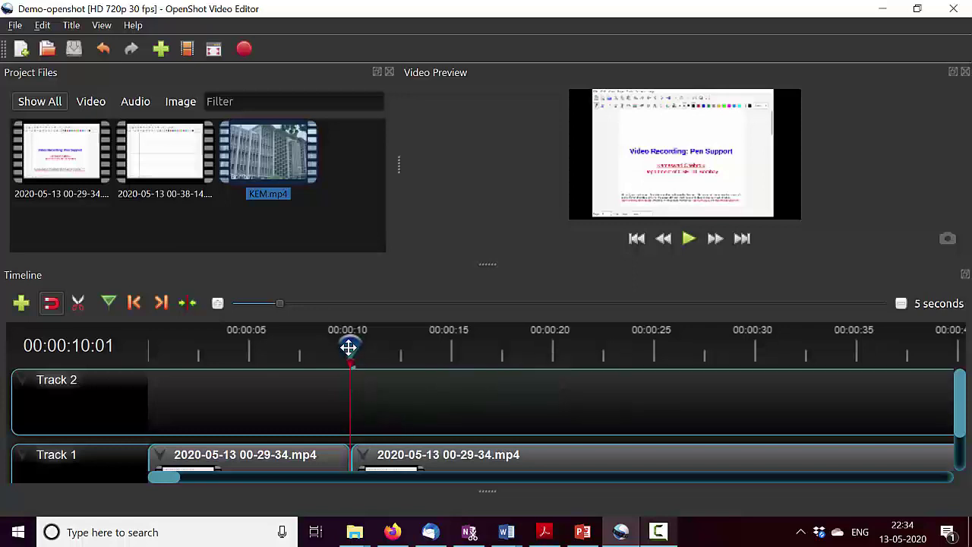
Move the playhead to 00:00:15:04 and slice all tracks there, keeping both sides.
drag(352, 348, 453, 355)
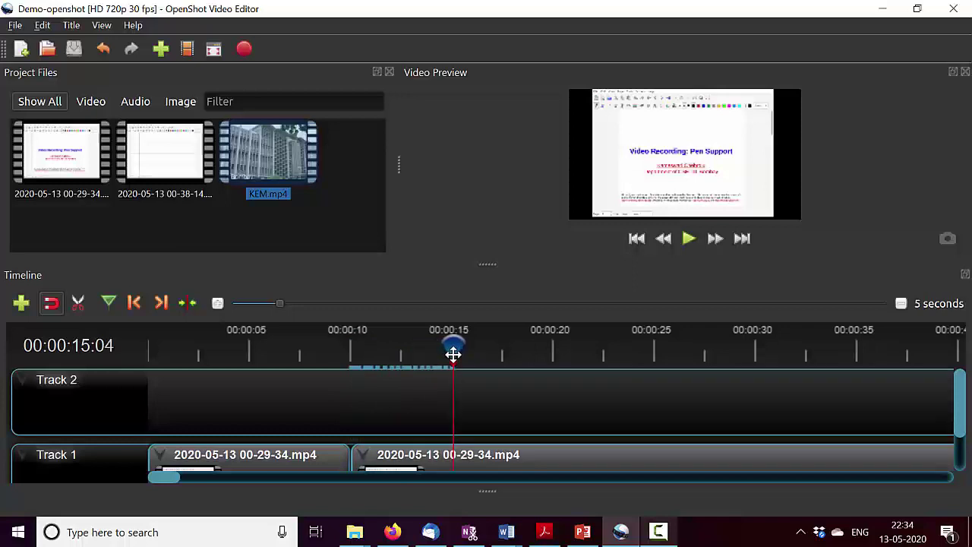
right_click(453, 354)
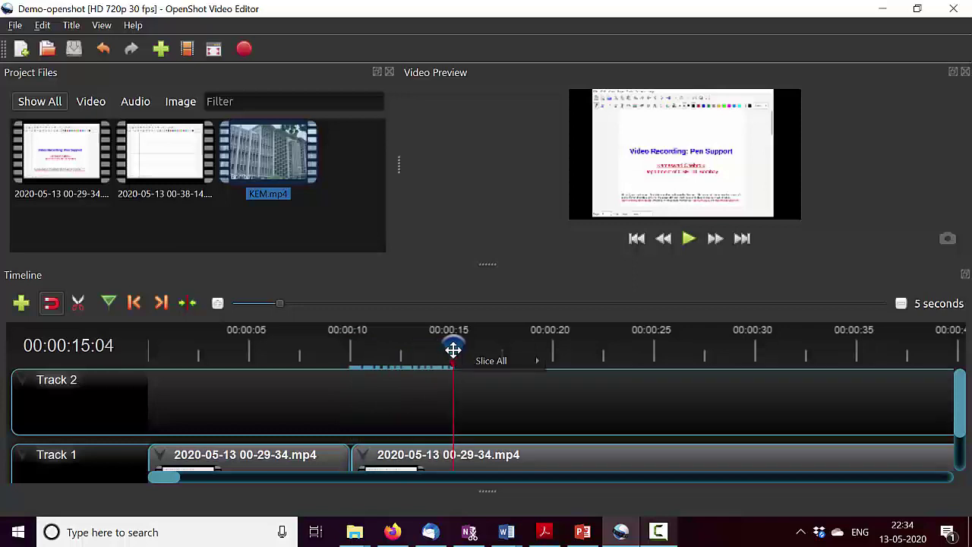
mouse_move(479, 364)
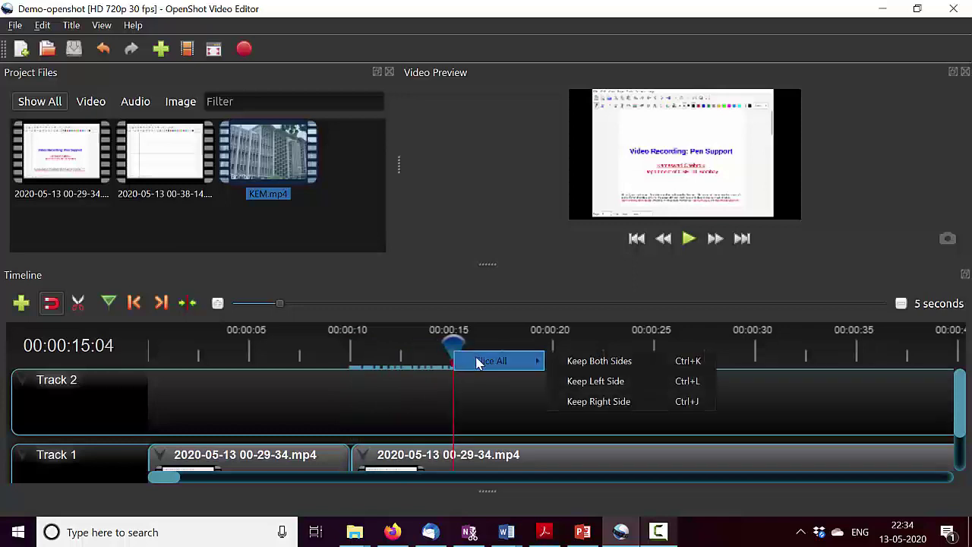
click(582, 364)
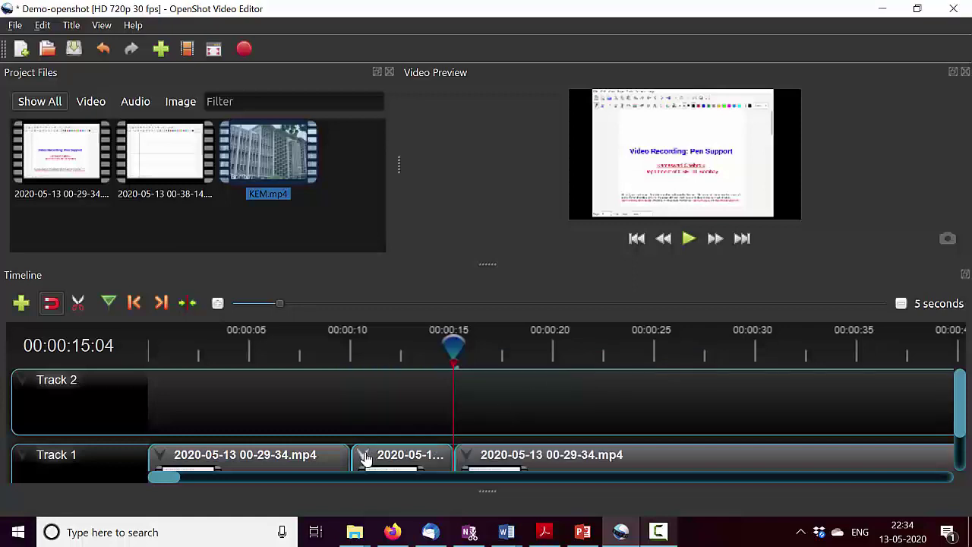
Delete the piece between the two slices on Track 1 and move the following clip against the first one to close the gap.
click(407, 459)
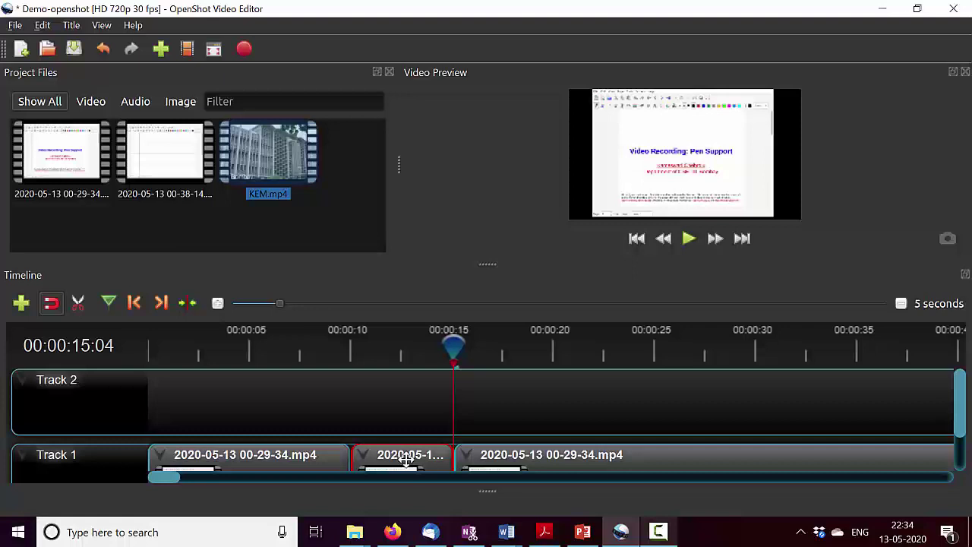
key(Delete)
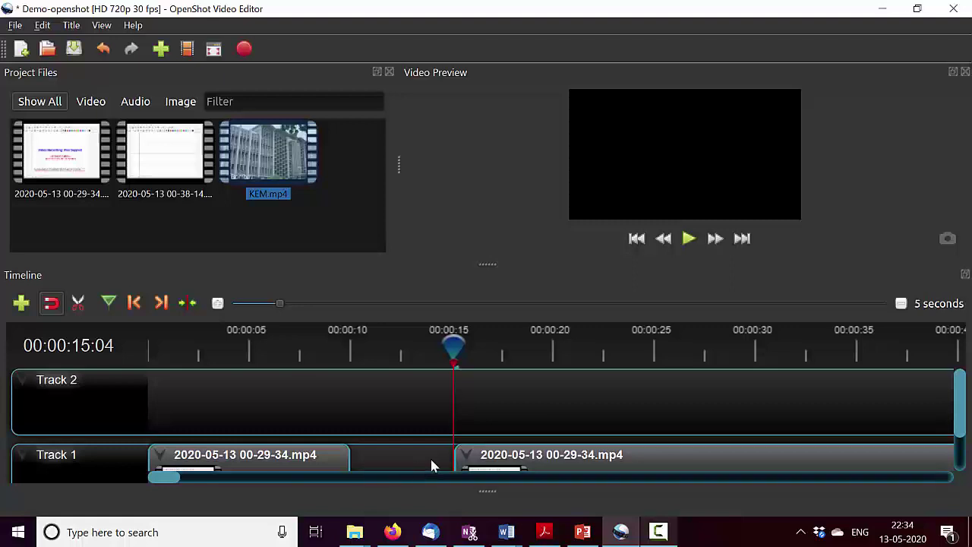
drag(487, 458, 411, 459)
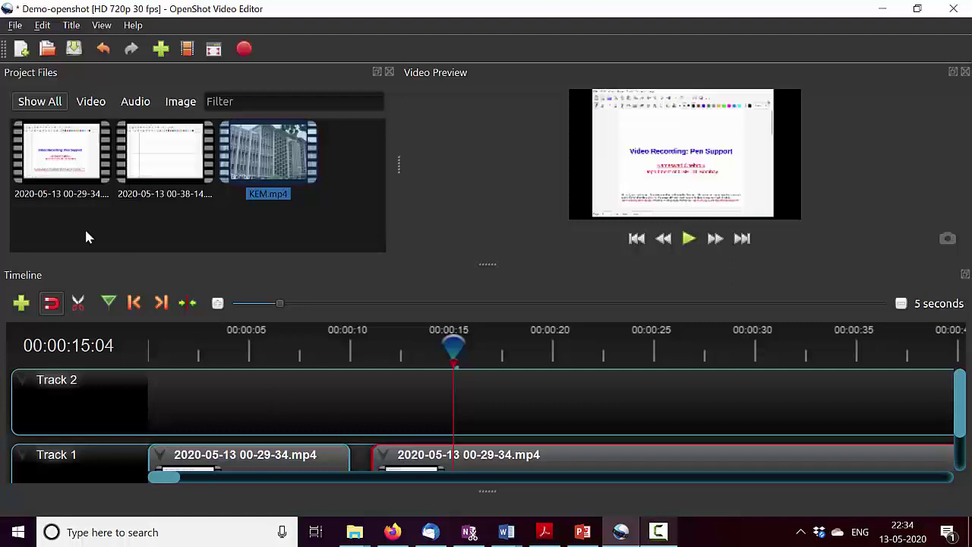
click(51, 304)
mouse_move(395, 456)
mouse_down()
mouse_move(315, 456)
mouse_move(403, 452)
mouse_move(377, 451)
mouse_up()
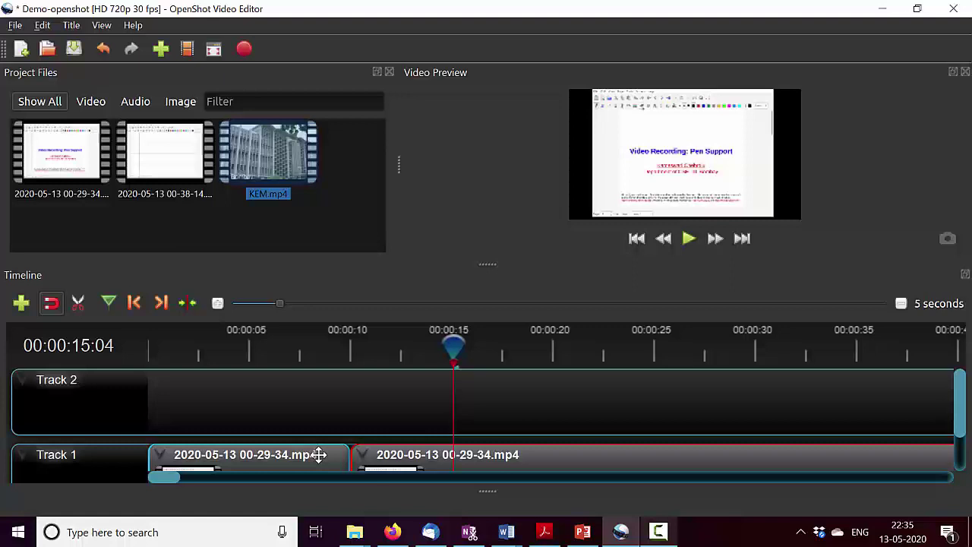
right_click(463, 353)
mouse_move(494, 358)
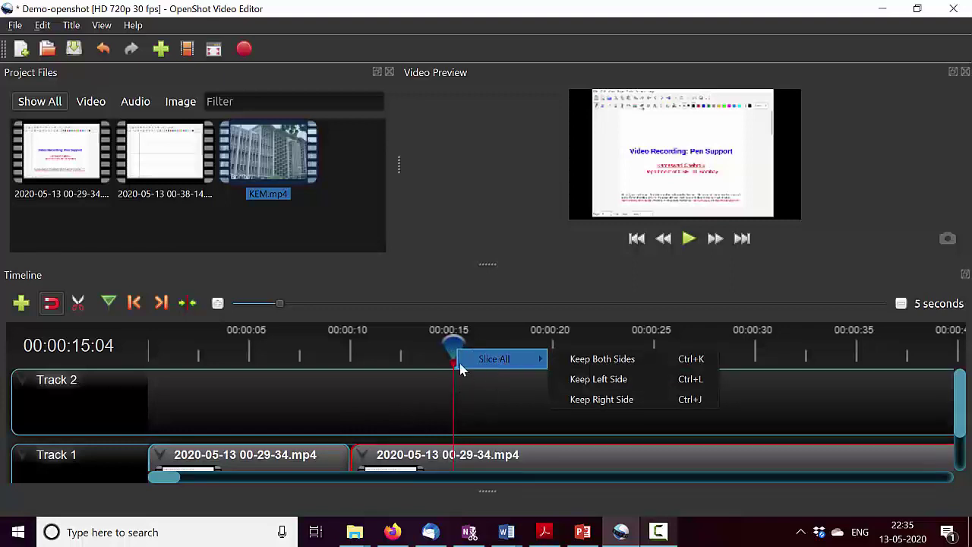
click(415, 392)
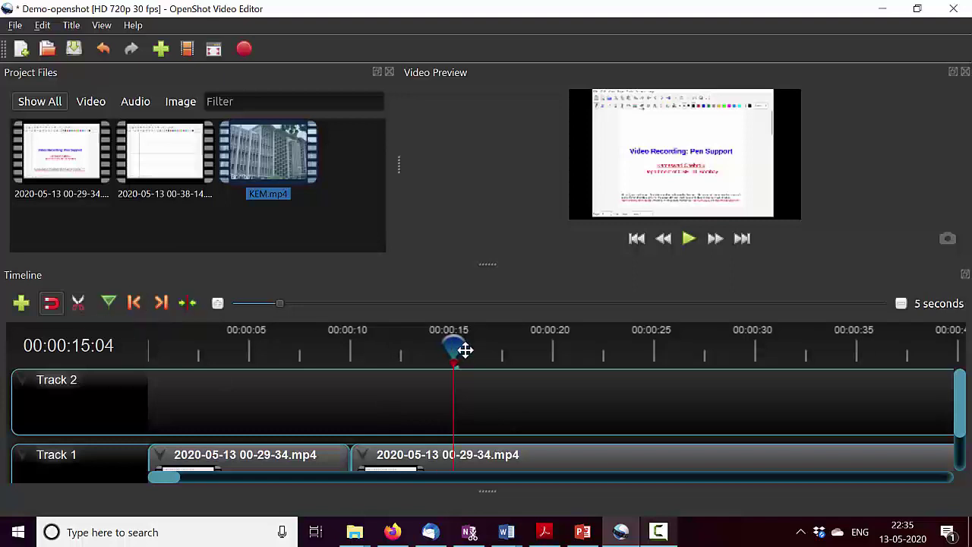
Cut the second Track 1 clip with the Razor tool at 00:00:19:28 and at about 28 seconds, and save the project.
drag(455, 346, 551, 357)
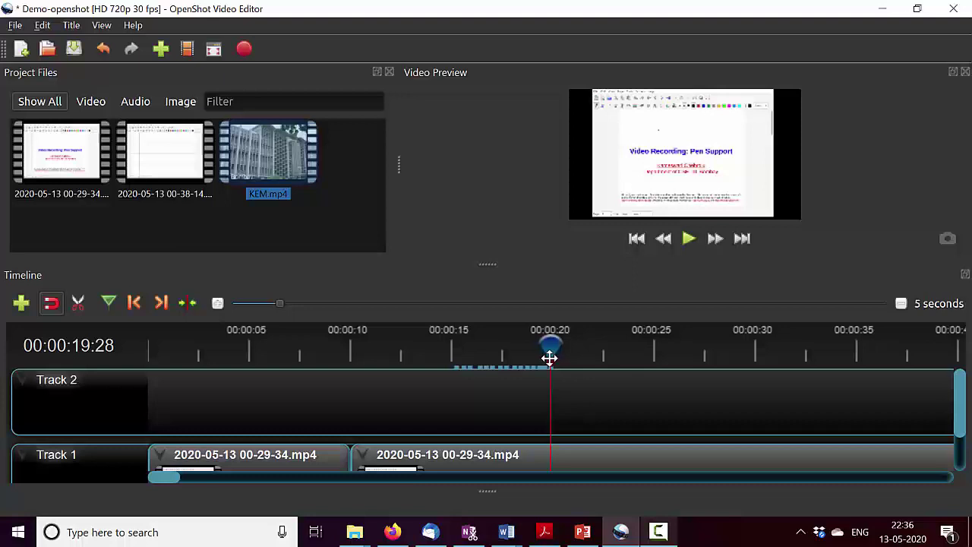
click(77, 304)
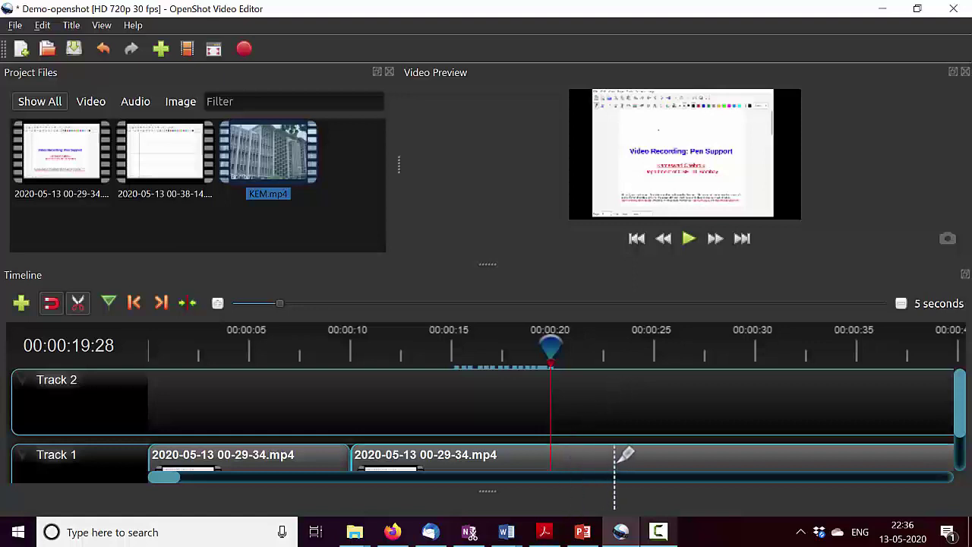
click(554, 456)
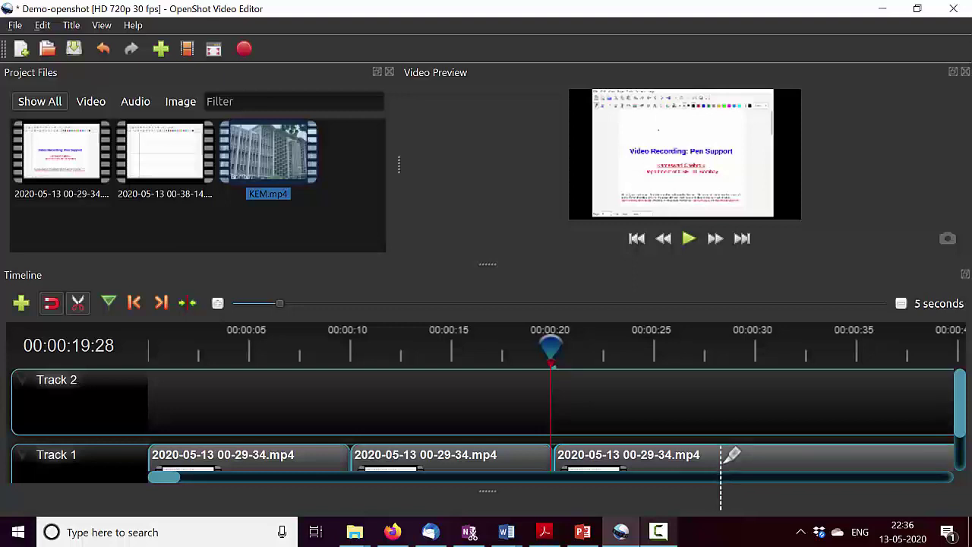
click(721, 456)
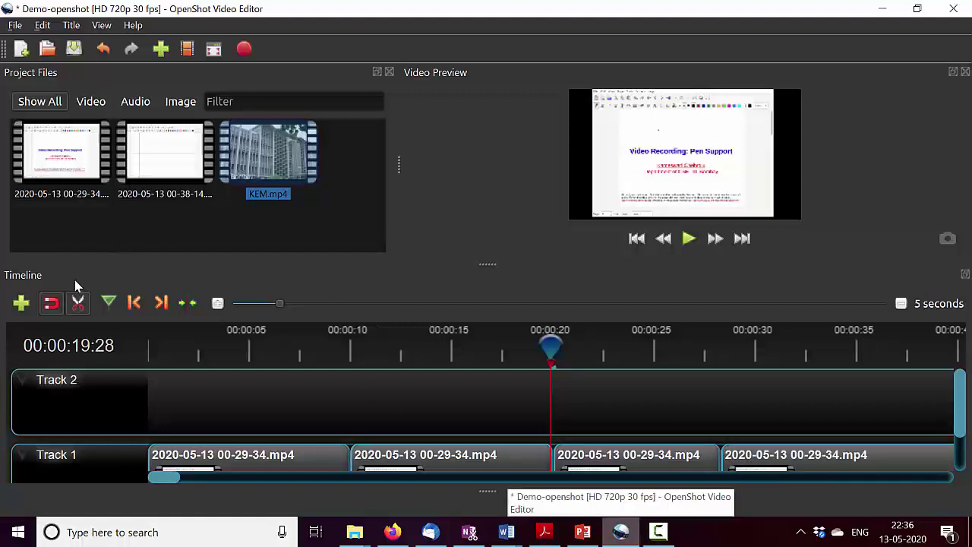
click(79, 303)
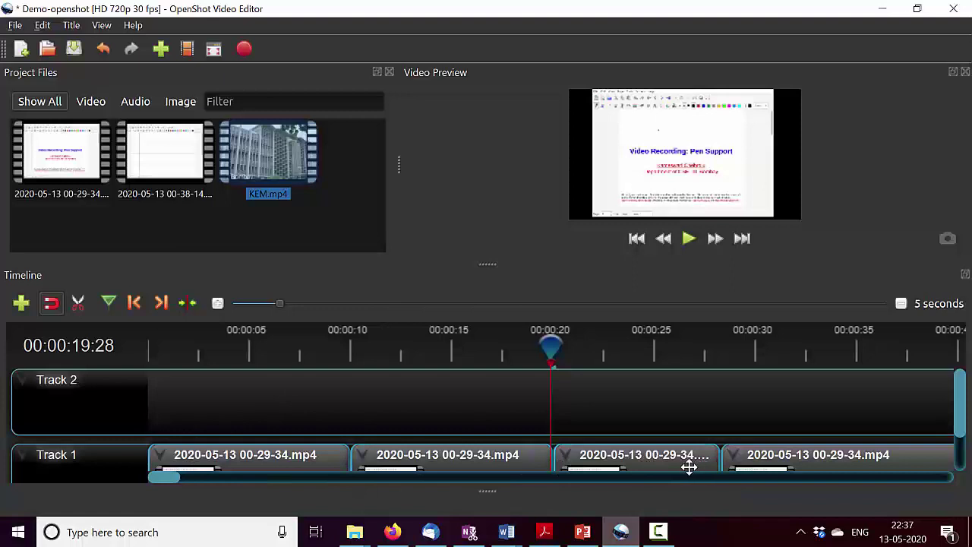
key(ctrl+s)
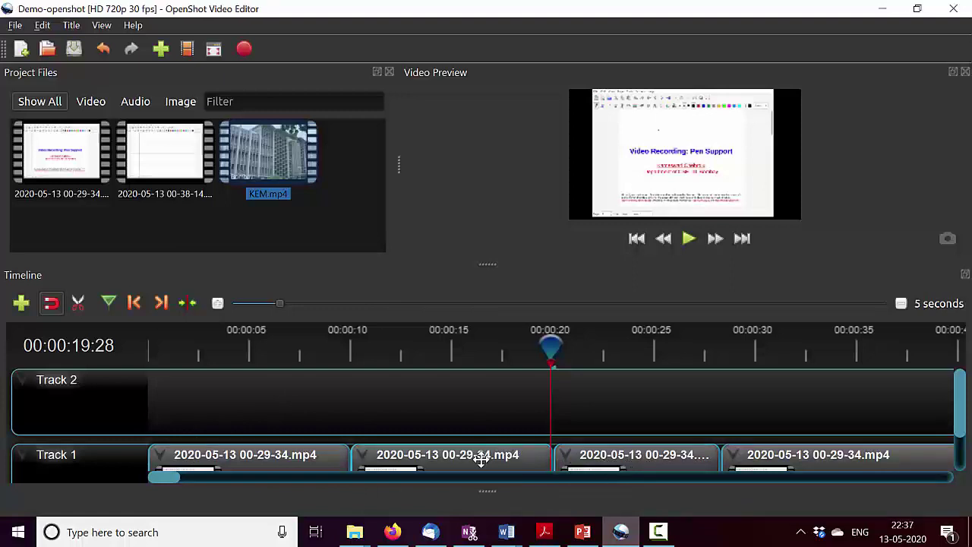
Delete the Track 1 piece between the two razor cuts and move the following clip back to close the gap.
click(610, 456)
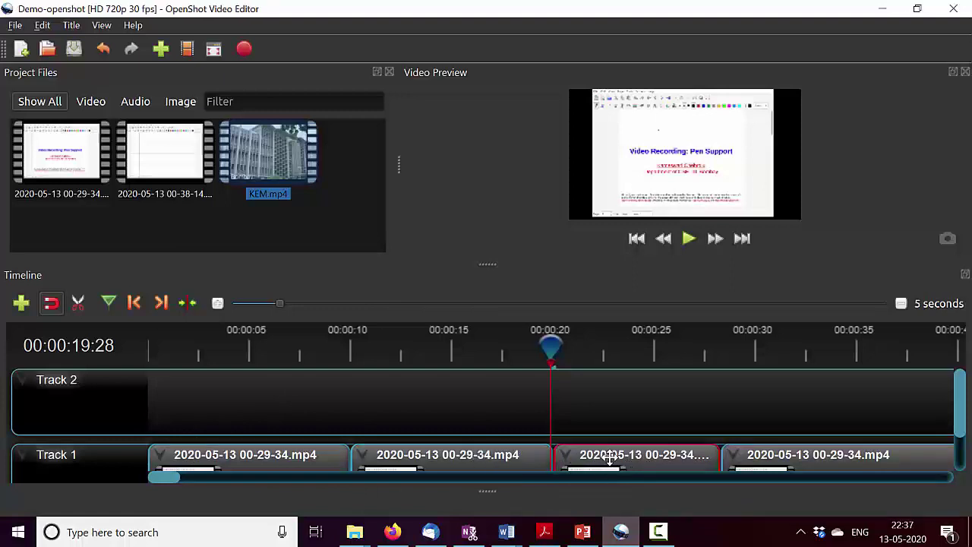
key(Delete)
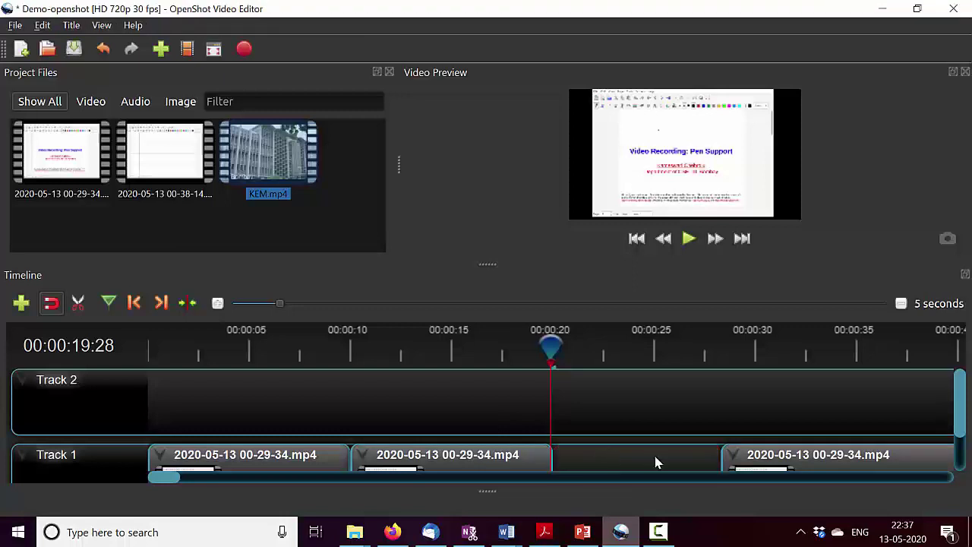
drag(803, 456, 634, 471)
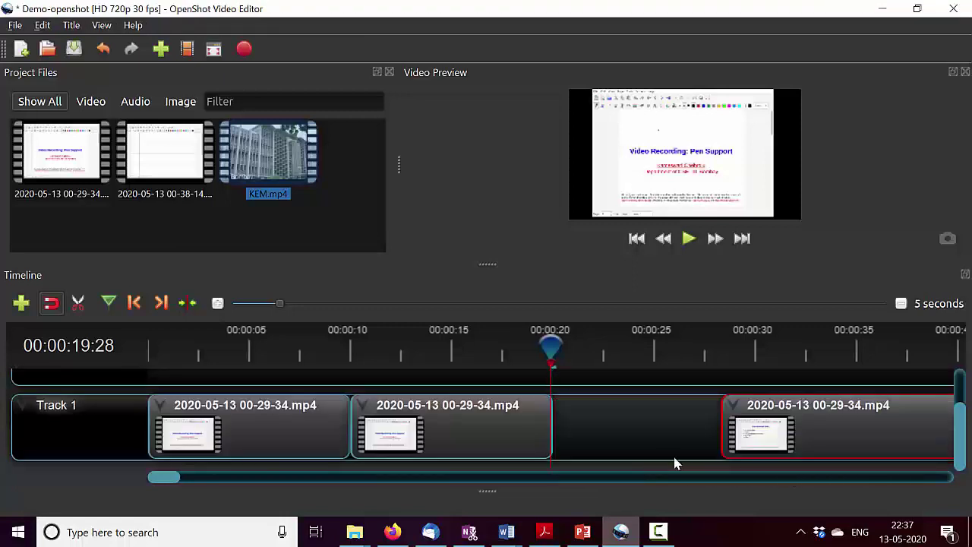
drag(770, 427, 628, 428)
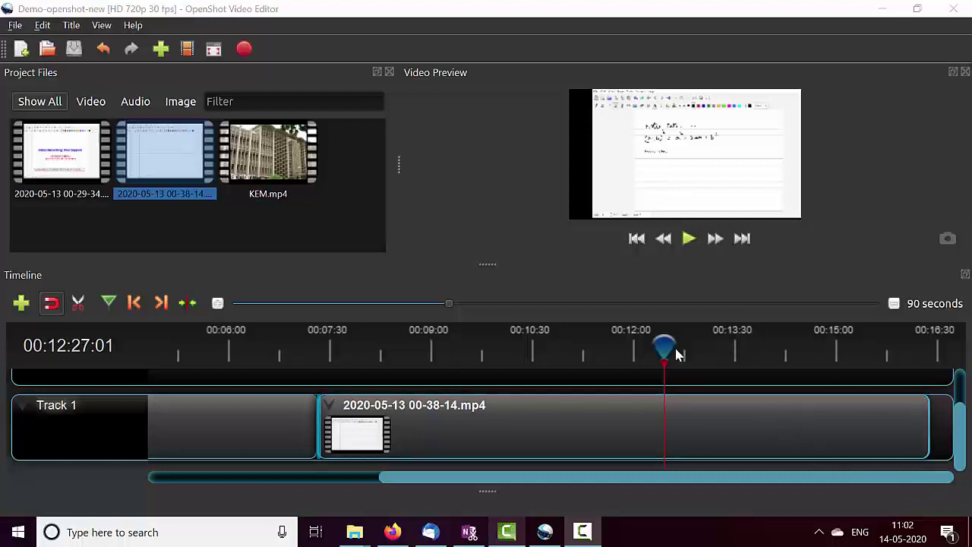
drag(666, 347, 635, 347)
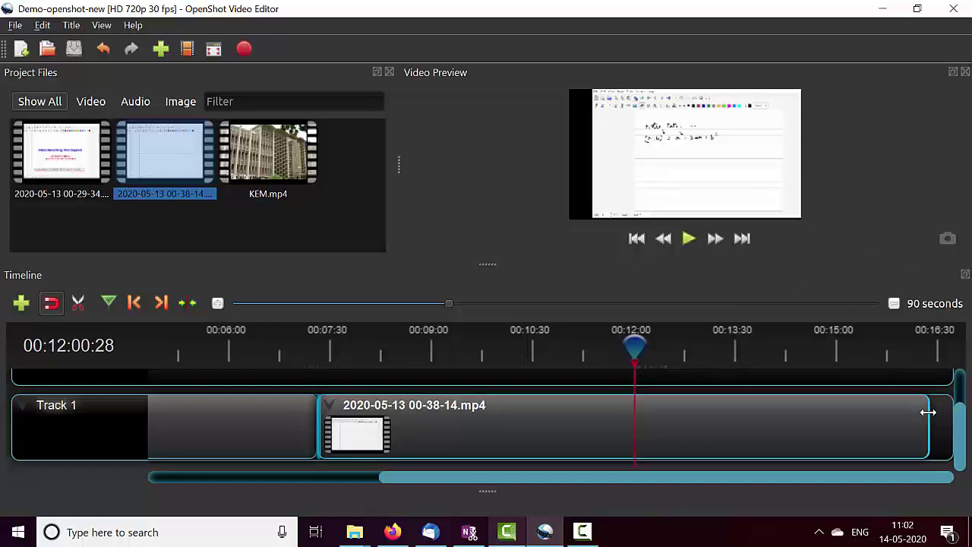
drag(920, 412, 639, 413)
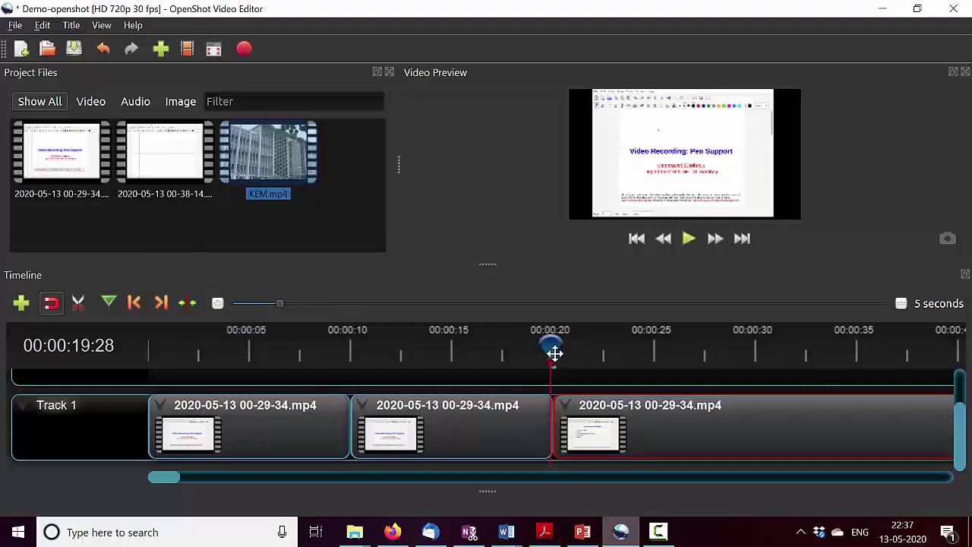
Move the playhead to 00:00:36:16 and slice all tracks there, keeping both sides.
drag(555, 350, 887, 354)
right_click(886, 352)
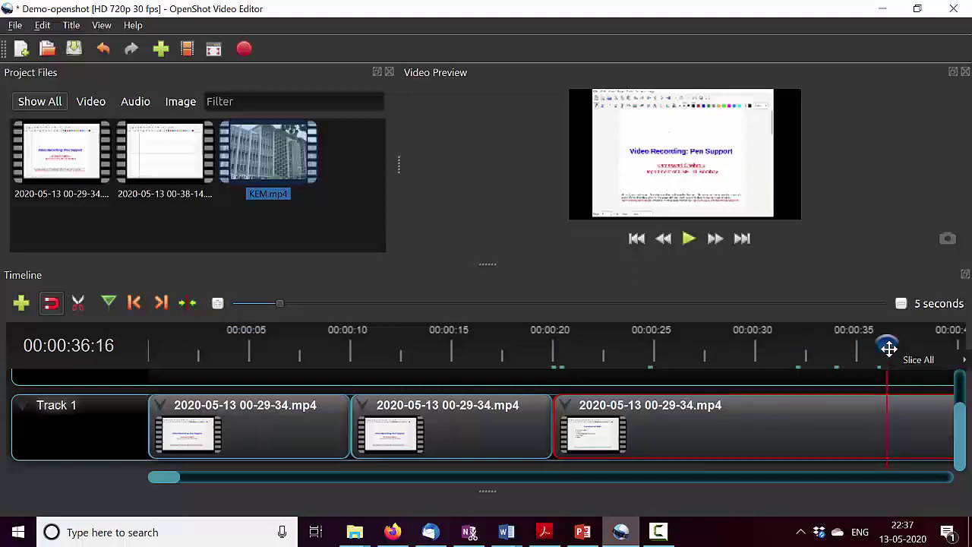
mouse_move(905, 359)
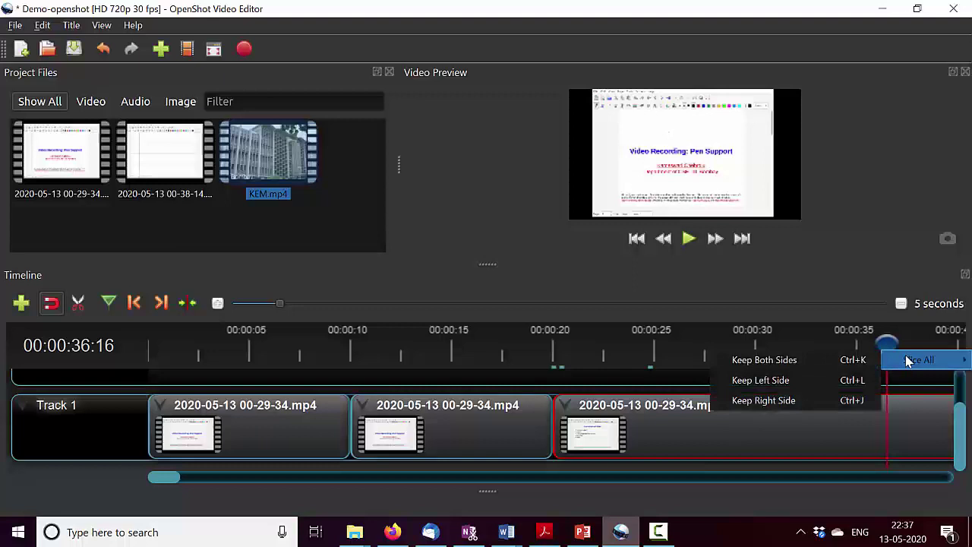
click(807, 361)
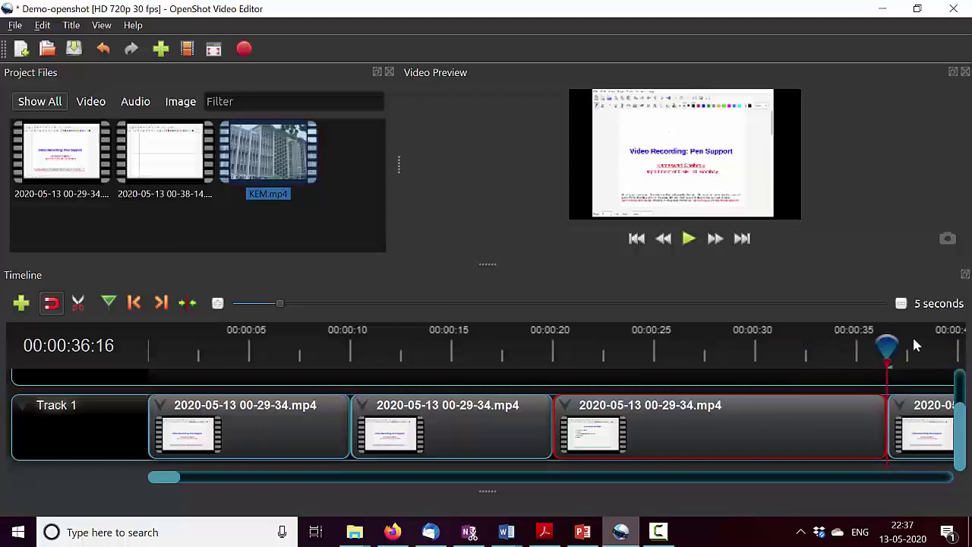
Center the timeline on the playhead, and move the playhead on to 00:00:47:13.
click(189, 304)
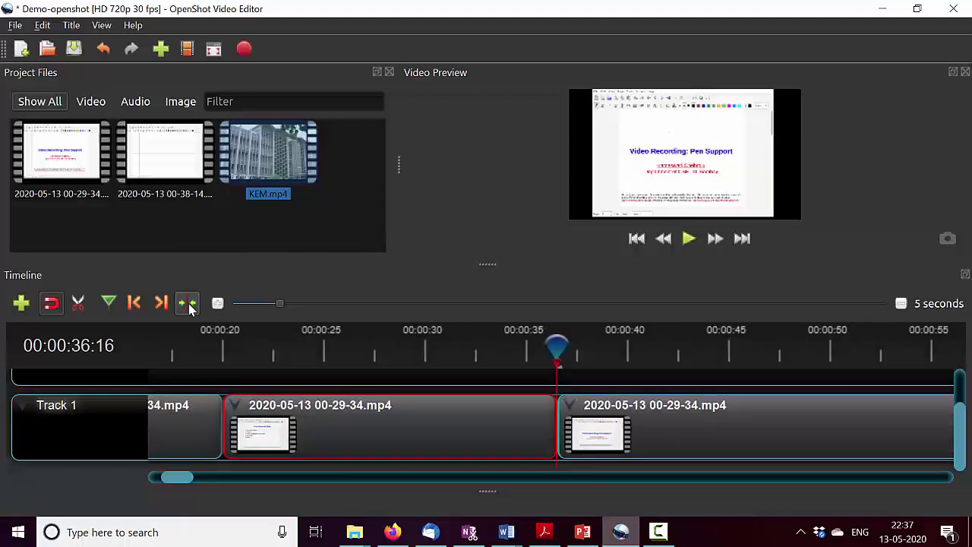
drag(560, 347, 777, 363)
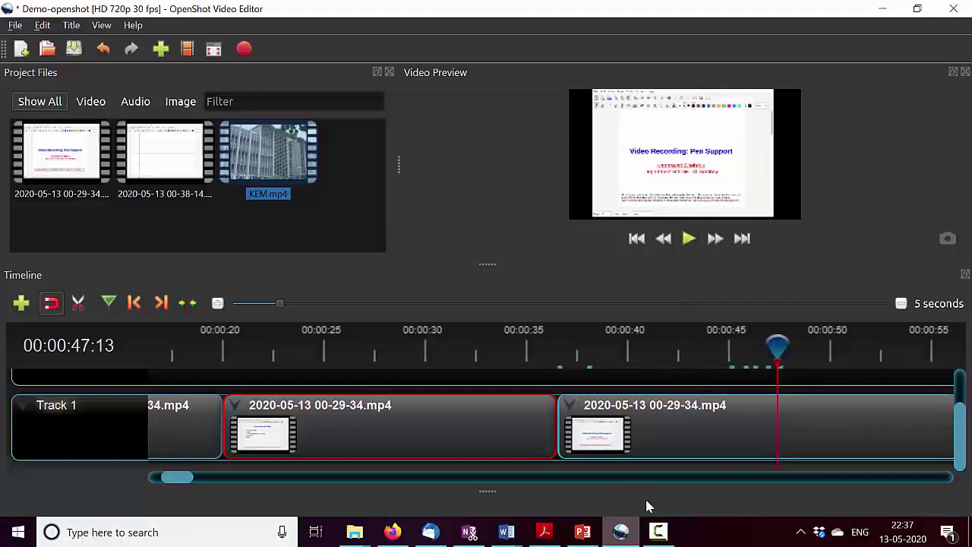
click(658, 533)
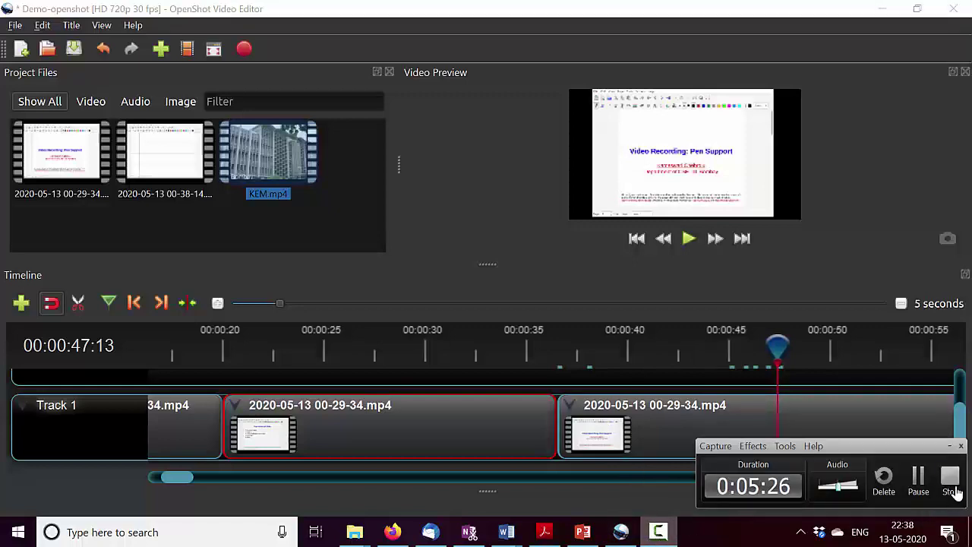